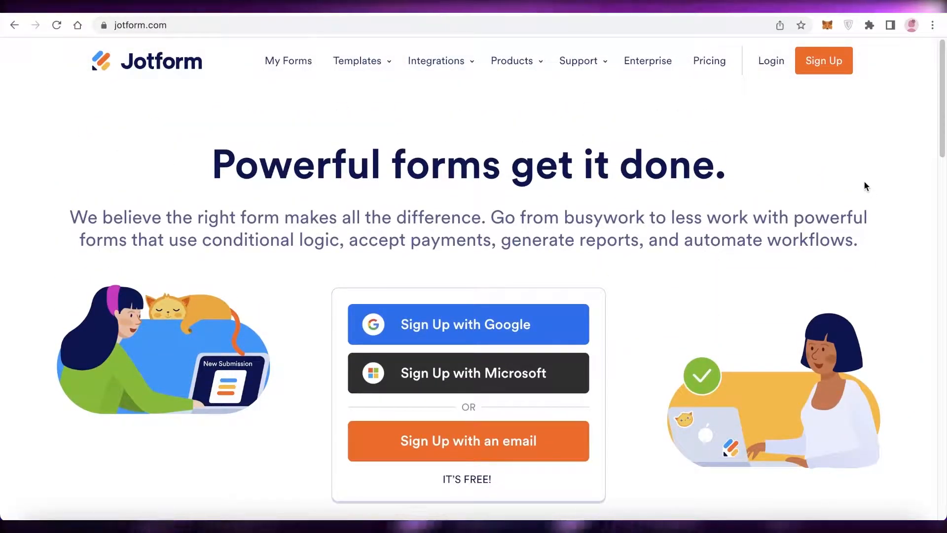
- Look through the Jotform home page's feature overview and sign-up options
{"action": "scroll", "coordinate": [864, 183], "scroll_direction": "down", "scroll_amount": 10}
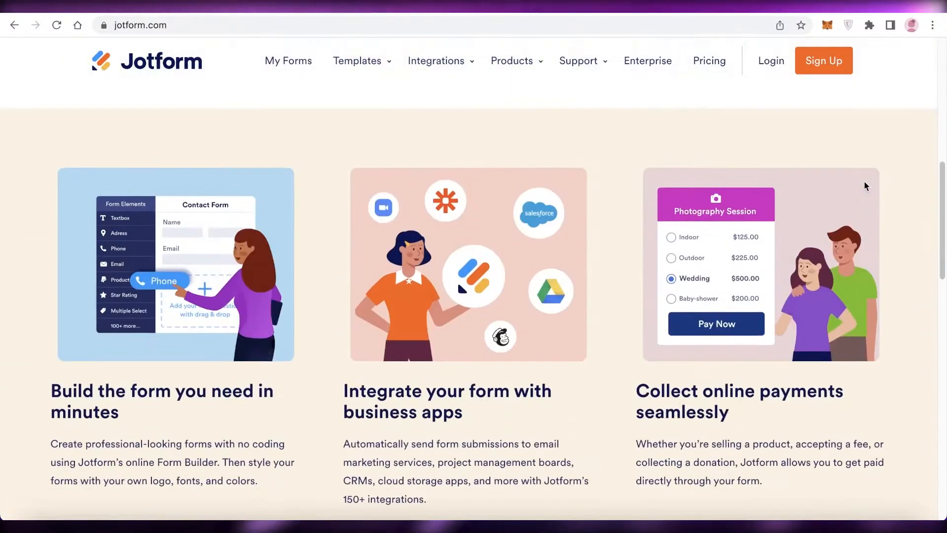
{"action": "scroll", "coordinate": [864, 186], "scroll_direction": "down", "scroll_amount": 7}
{"action": "scroll", "coordinate": [864, 186], "scroll_direction": "down", "scroll_amount": 1}
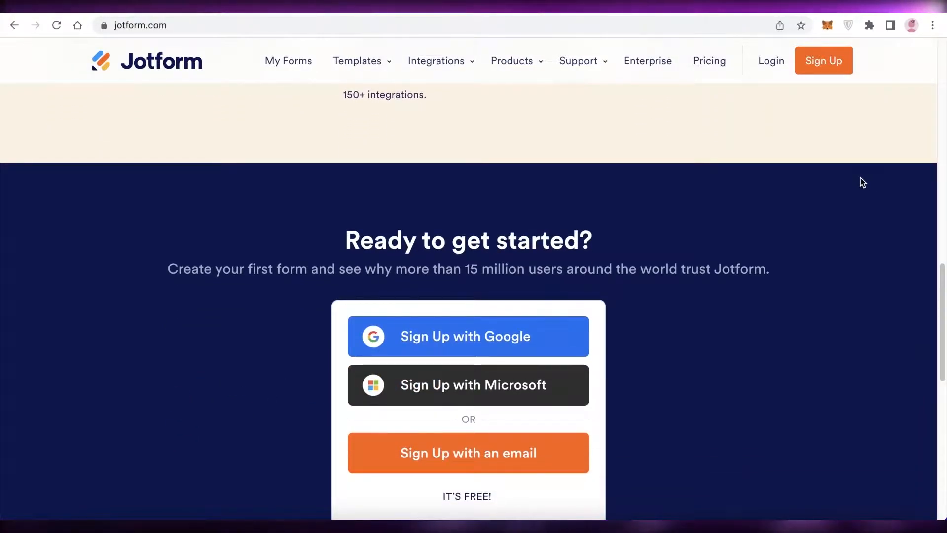
{"action": "scroll", "coordinate": [862, 180], "scroll_direction": "up", "scroll_amount": 15}
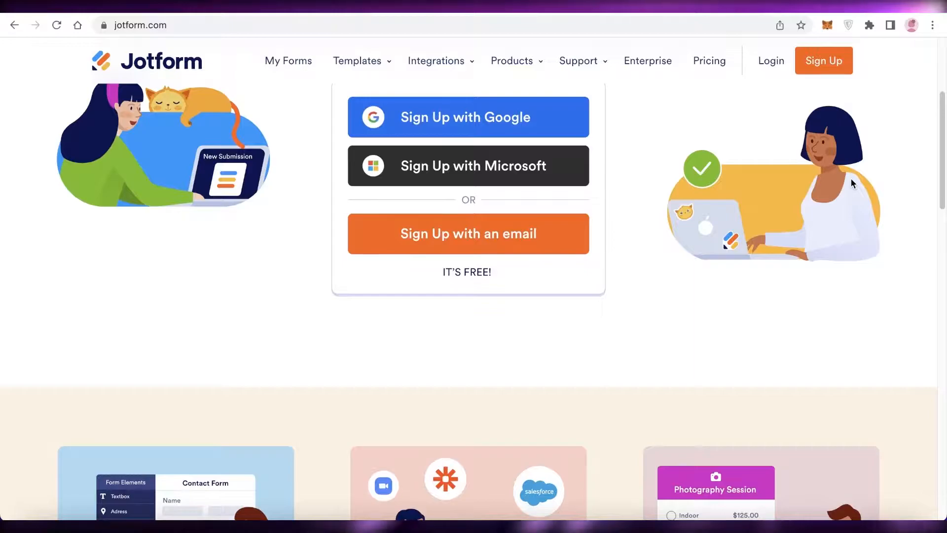
{"action": "scroll", "coordinate": [557, 227], "scroll_direction": "up", "scroll_amount": 4}
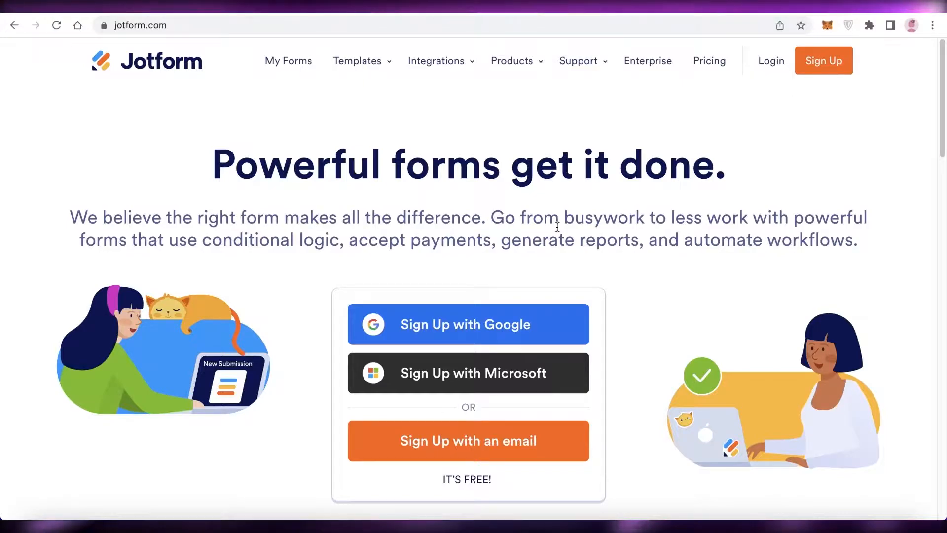
{"action": "scroll", "coordinate": [483, 258], "scroll_direction": "down", "scroll_amount": 5}
{"action": "scroll", "coordinate": [483, 258], "scroll_direction": "up", "scroll_amount": 5}
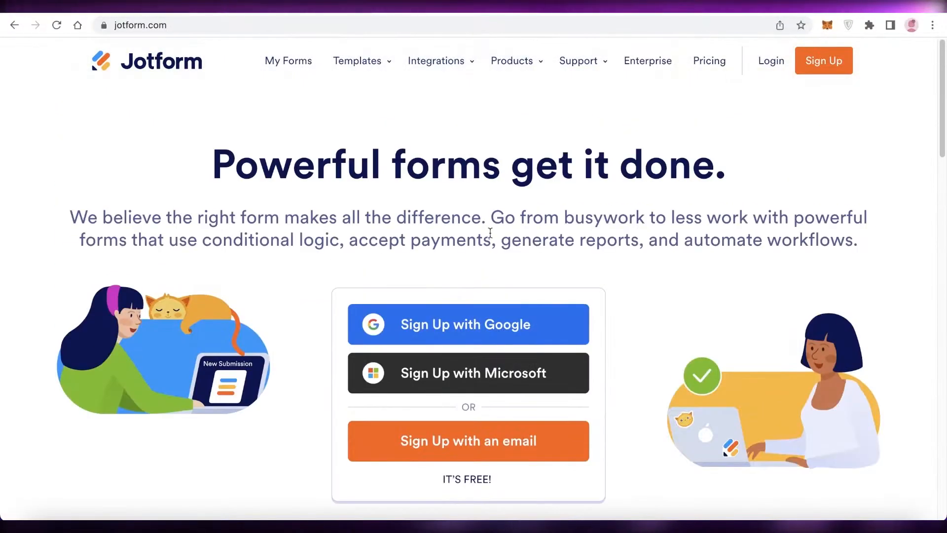
{"action": "scroll", "coordinate": [489, 237], "scroll_direction": "down", "scroll_amount": 1}
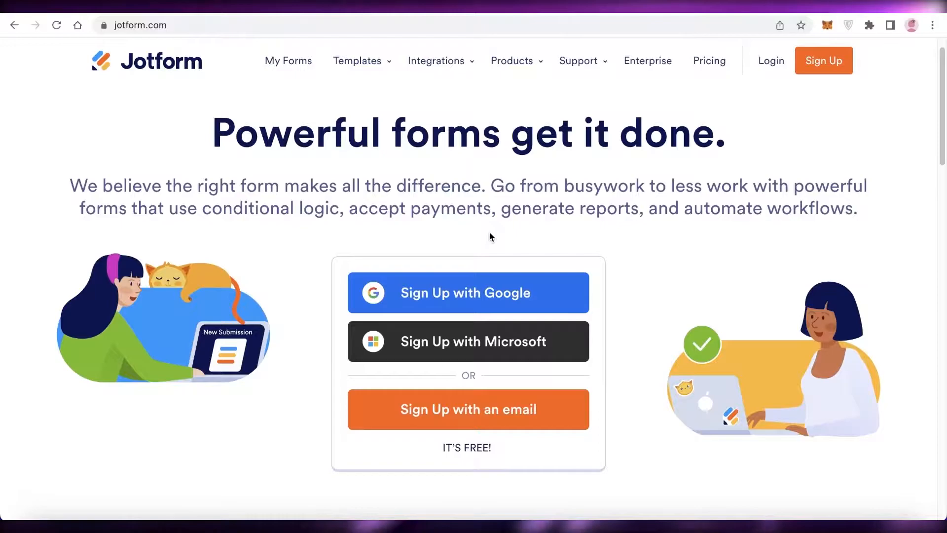
{"action": "scroll", "coordinate": [490, 232], "scroll_direction": "up", "scroll_amount": 1}
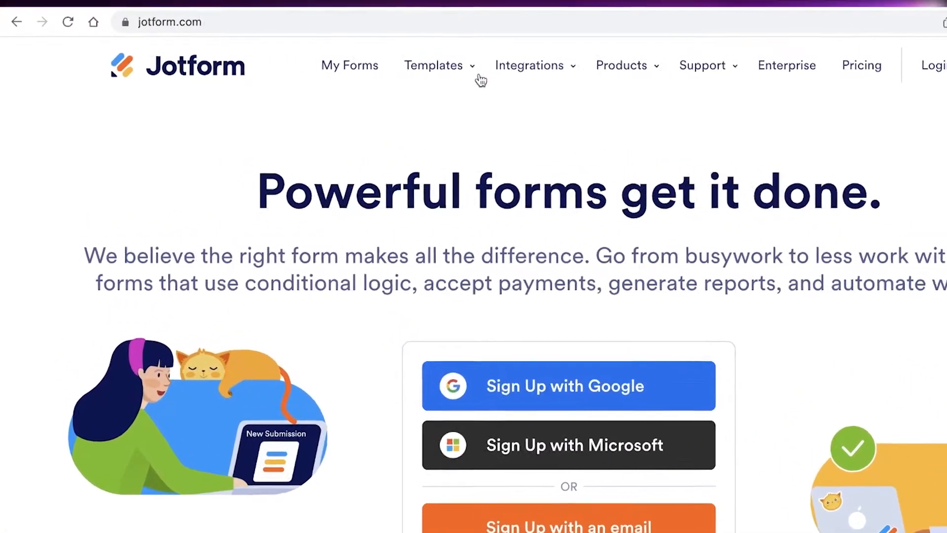
- Open the App Templates gallery and browse down to the end of the first set of templates
{"action": "left_click", "coordinate": [343, 64]}
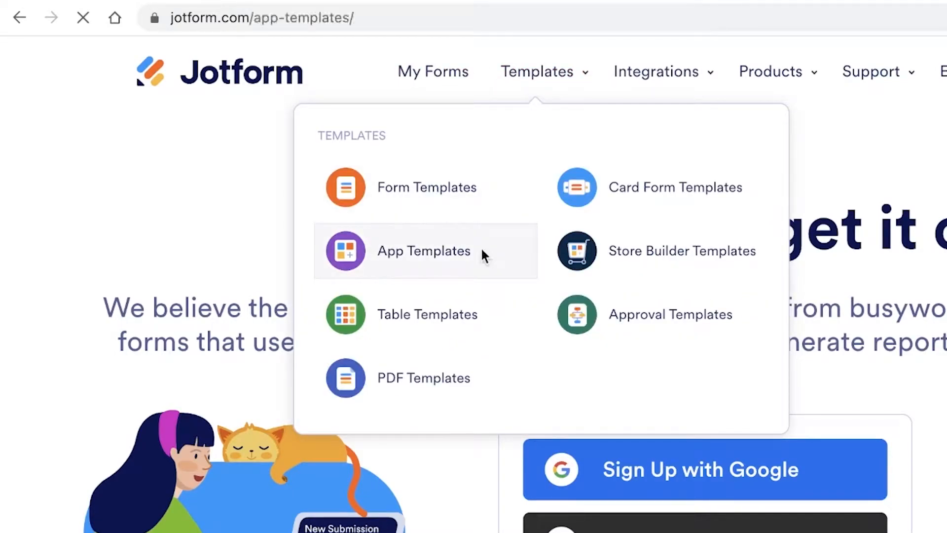
{"action": "scroll", "coordinate": [788, 300], "scroll_direction": "down", "scroll_amount": 5}
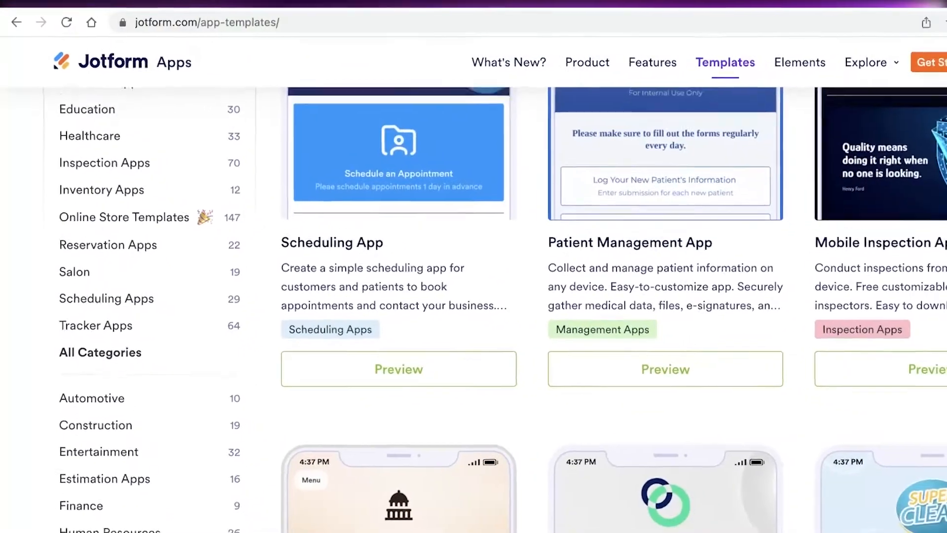
{"action": "scroll", "coordinate": [592, 295], "scroll_direction": "down", "scroll_amount": 15}
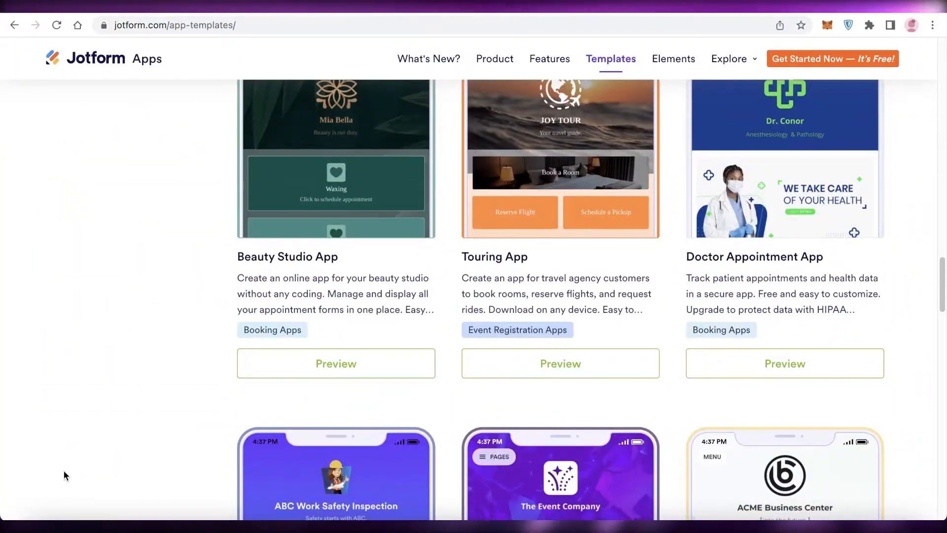
{"action": "scroll", "coordinate": [508, 232], "scroll_direction": "down", "scroll_amount": 20}
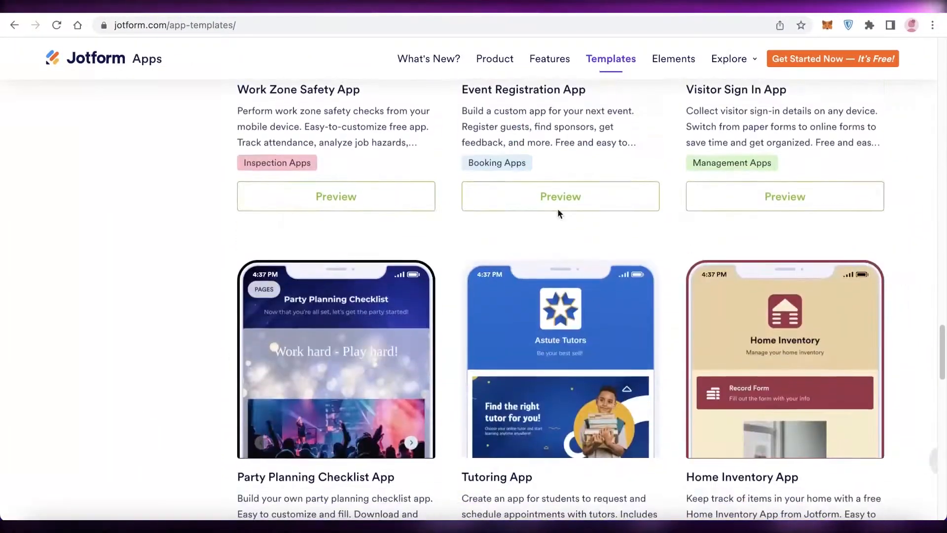
{"action": "scroll", "coordinate": [495, 316], "scroll_direction": "up", "scroll_amount": 3}
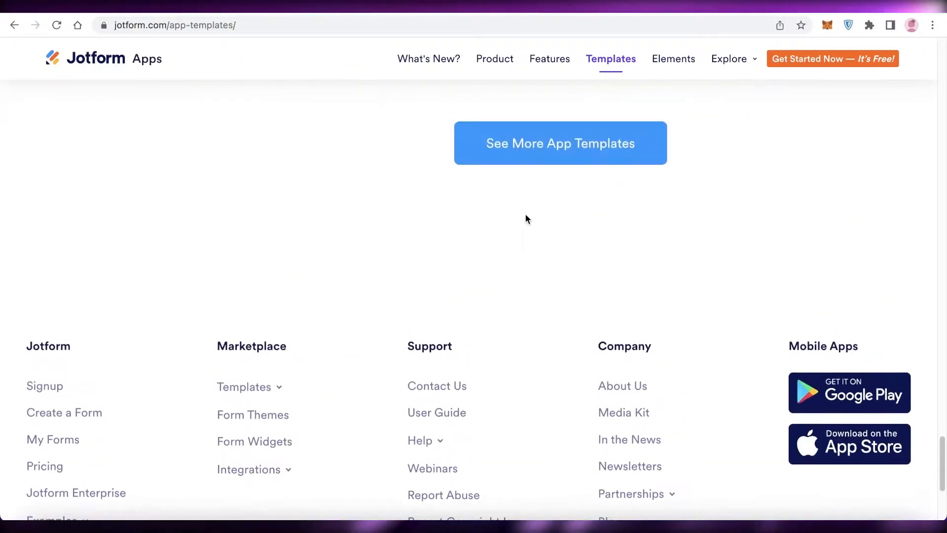
- Load more app templates and look through the additional designs
{"action": "left_click", "coordinate": [556, 148]}
{"action": "scroll", "coordinate": [368, 329], "scroll_direction": "down", "scroll_amount": 15}
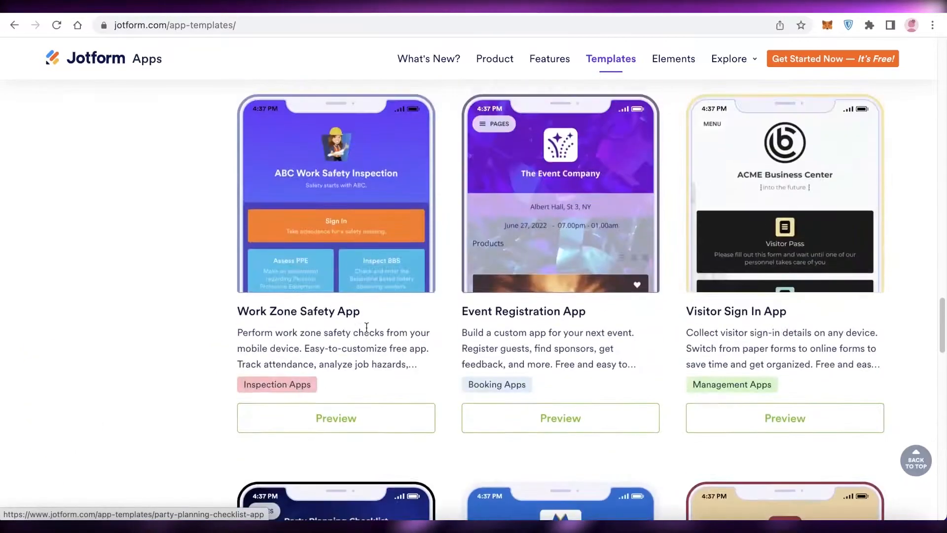
{"action": "scroll", "coordinate": [367, 331], "scroll_direction": "down", "scroll_amount": 20}
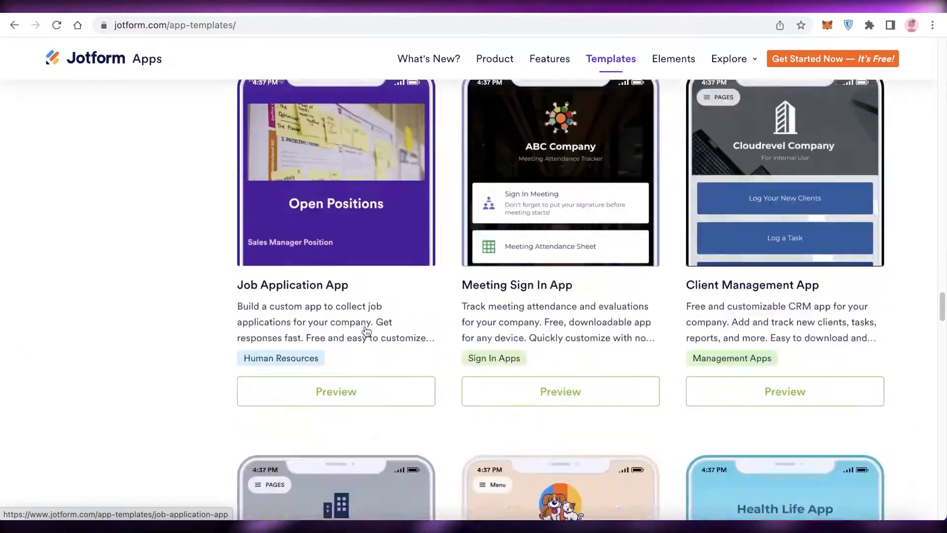
{"action": "scroll", "coordinate": [430, 286], "scroll_direction": "down", "scroll_amount": 12}
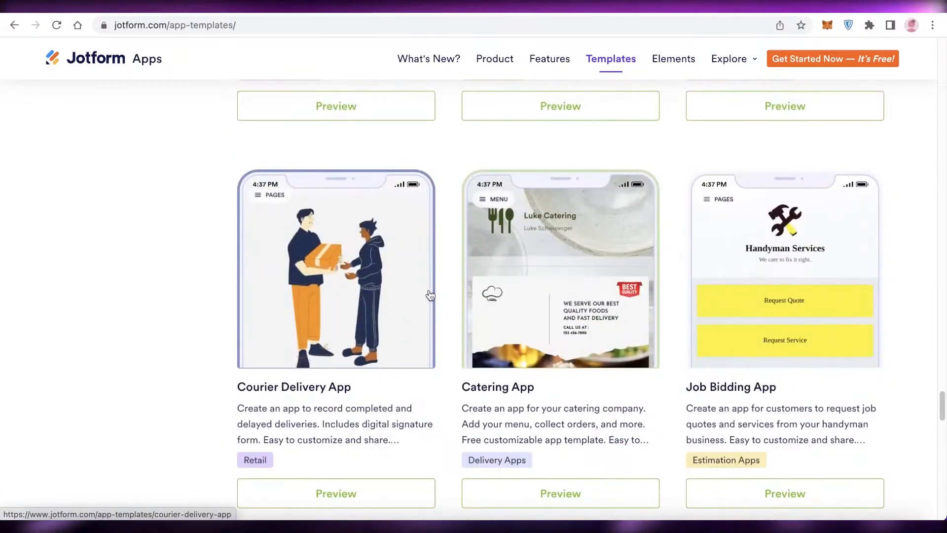
{"action": "scroll", "coordinate": [913, 238], "scroll_direction": "up", "scroll_amount": 10}
{"action": "scroll", "coordinate": [871, 261], "scroll_direction": "up", "scroll_amount": 20}
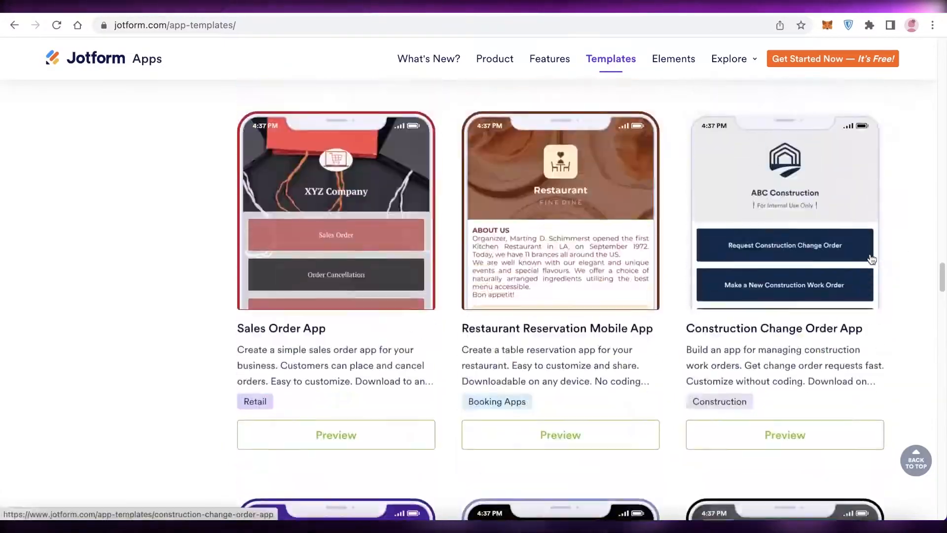
{"action": "scroll", "coordinate": [718, 263], "scroll_direction": "up", "scroll_amount": 12}
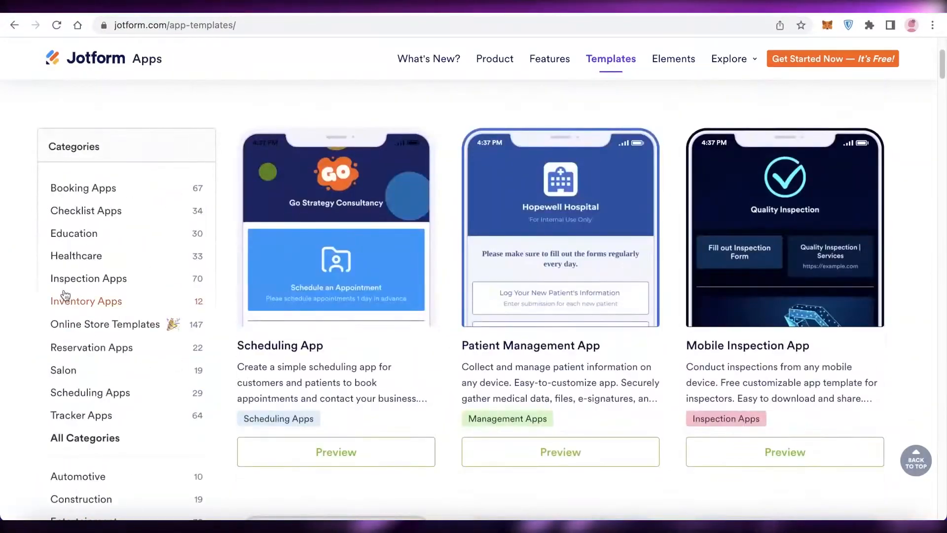
- Examine the list of app template categories, from Booking Apps to Tracker Apps
{"action": "scroll", "coordinate": [148, 192], "scroll_direction": "up", "scroll_amount": 4}
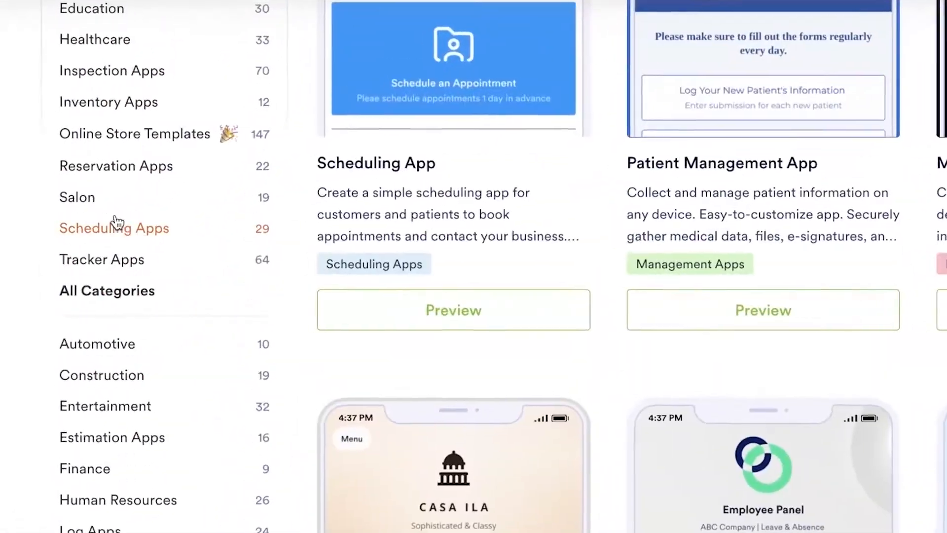
{"action": "scroll", "coordinate": [126, 256], "scroll_direction": "up", "scroll_amount": 4}
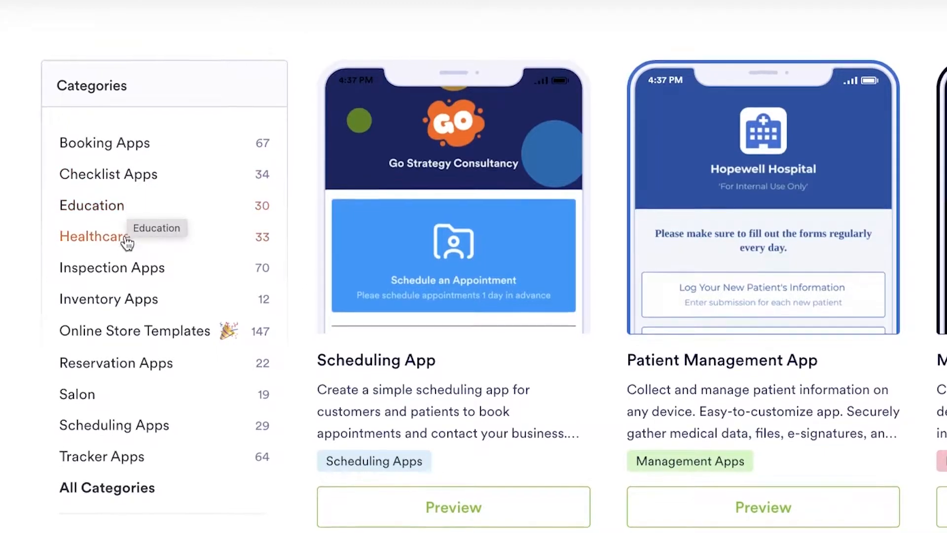
{"action": "scroll", "coordinate": [128, 301], "scroll_direction": "down", "scroll_amount": 1}
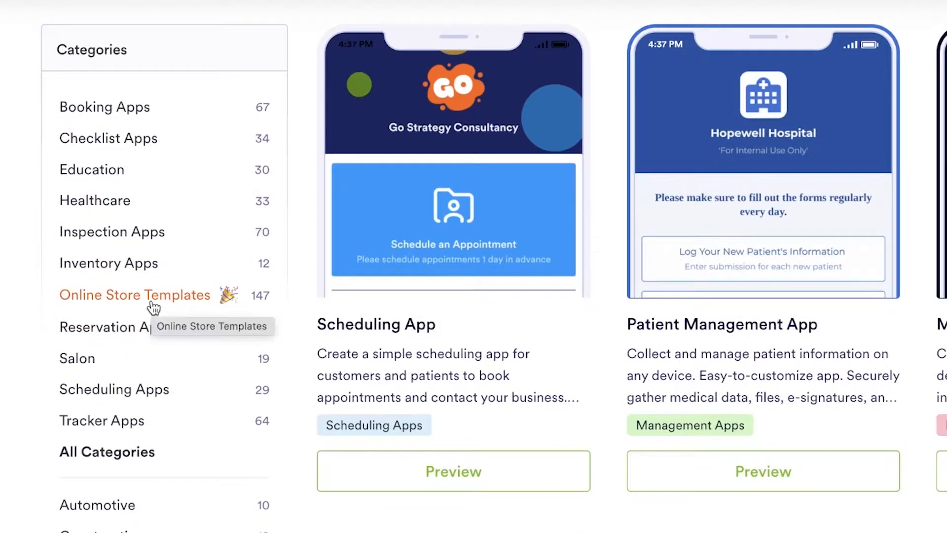
{"action": "scroll", "coordinate": [152, 301], "scroll_direction": "down", "scroll_amount": 6}
{"action": "scroll", "coordinate": [152, 301], "scroll_direction": "up", "scroll_amount": 10}
{"action": "scroll", "coordinate": [152, 301], "scroll_direction": "down", "scroll_amount": 8}
{"action": "scroll", "coordinate": [152, 301], "scroll_direction": "up", "scroll_amount": 8}
{"action": "scroll", "coordinate": [152, 305], "scroll_direction": "down", "scroll_amount": 9}
{"action": "scroll", "coordinate": [180, 296], "scroll_direction": "up", "scroll_amount": 9}
{"action": "scroll", "coordinate": [116, 170], "scroll_direction": "down", "scroll_amount": 18}
{"action": "scroll", "coordinate": [116, 175], "scroll_direction": "up", "scroll_amount": 1}
{"action": "scroll", "coordinate": [111, 178], "scroll_direction": "up", "scroll_amount": 9}
{"action": "scroll", "coordinate": [110, 178], "scroll_direction": "down", "scroll_amount": 1}
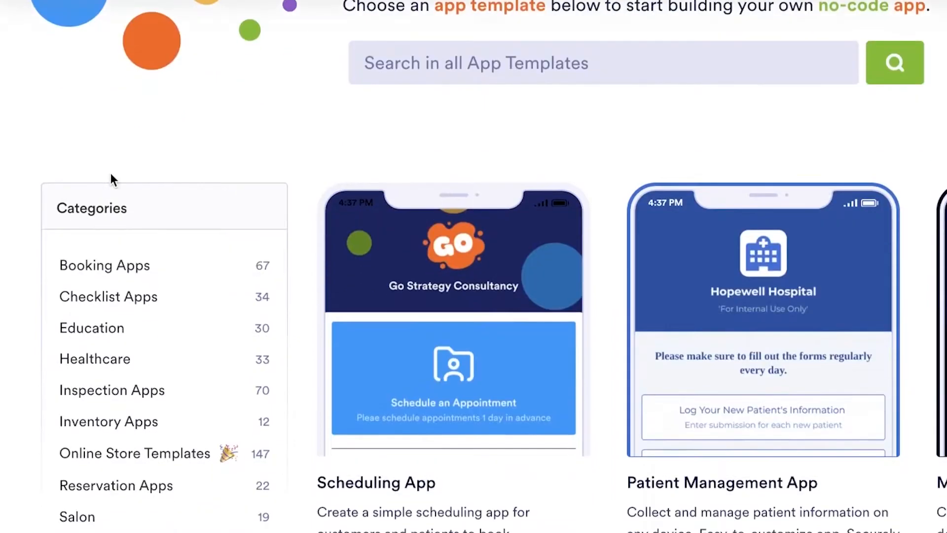
- Show only the Booking Apps templates, browse them and load more of that category
{"action": "left_click", "coordinate": [105, 269]}
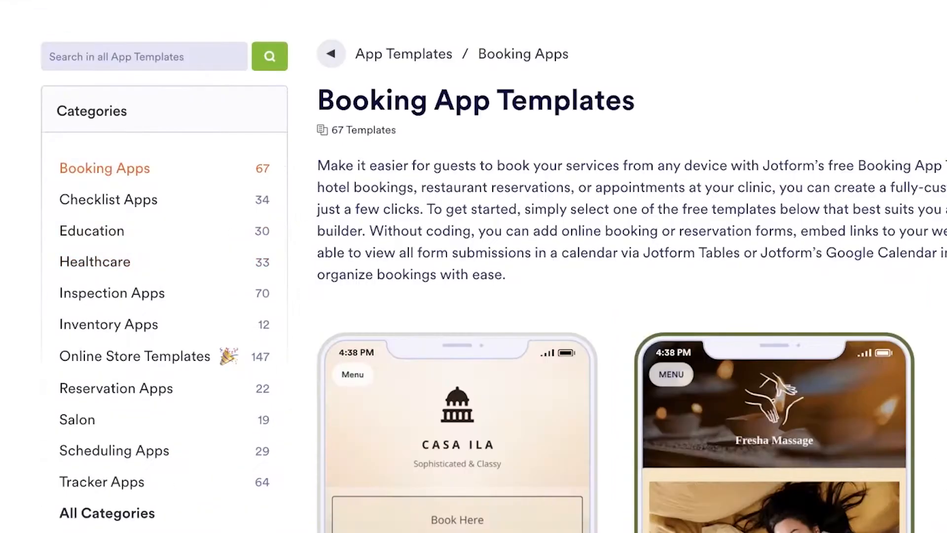
{"action": "scroll", "coordinate": [105, 269], "scroll_direction": "down", "scroll_amount": 15}
{"action": "scroll", "coordinate": [379, 256], "scroll_direction": "down", "scroll_amount": 10}
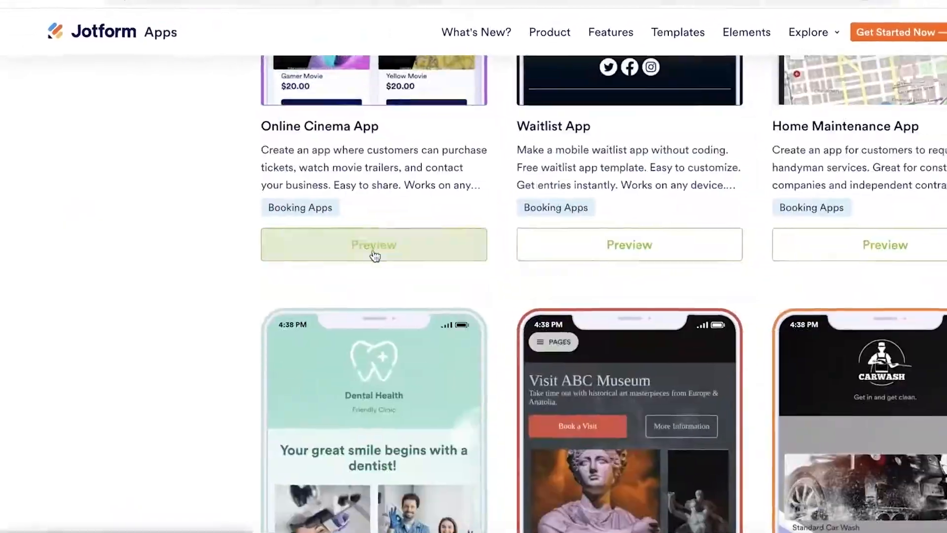
{"action": "scroll", "coordinate": [636, 212], "scroll_direction": "down", "scroll_amount": 12}
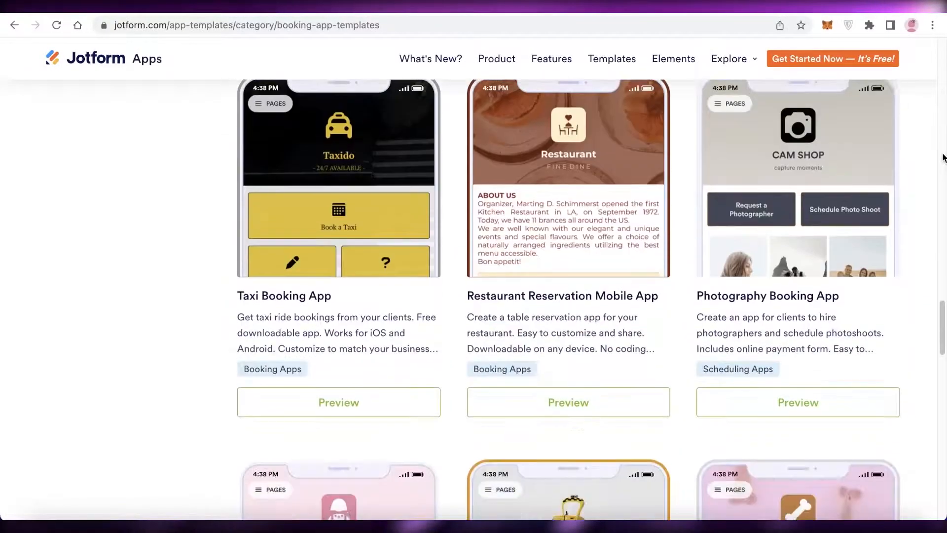
{"action": "scroll", "coordinate": [943, 158], "scroll_direction": "down", "scroll_amount": 8}
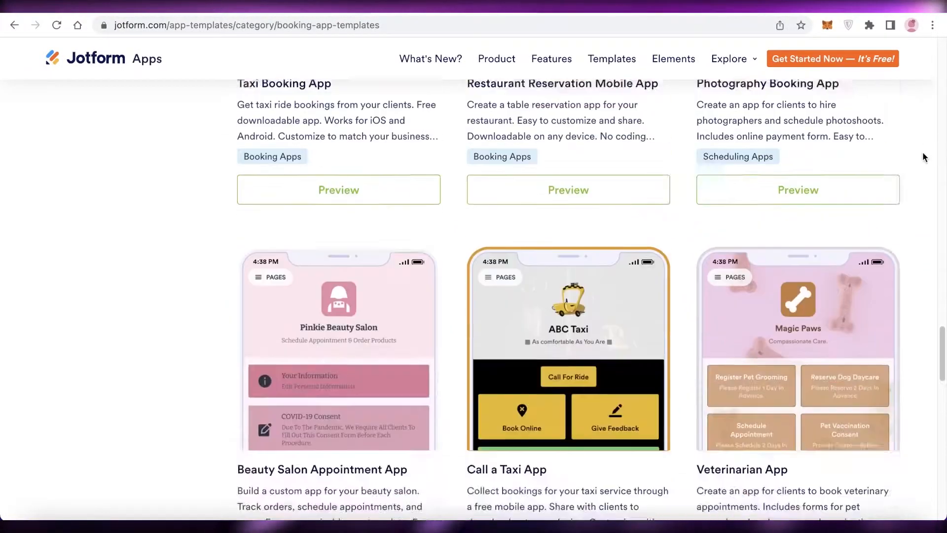
{"action": "scroll", "coordinate": [923, 154], "scroll_direction": "down", "scroll_amount": 5}
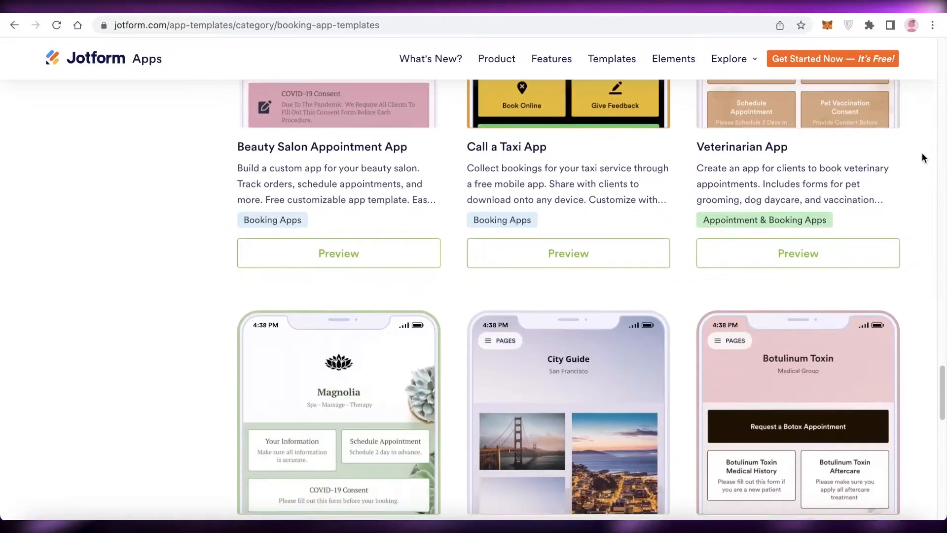
{"action": "scroll", "coordinate": [913, 159], "scroll_direction": "down", "scroll_amount": 3}
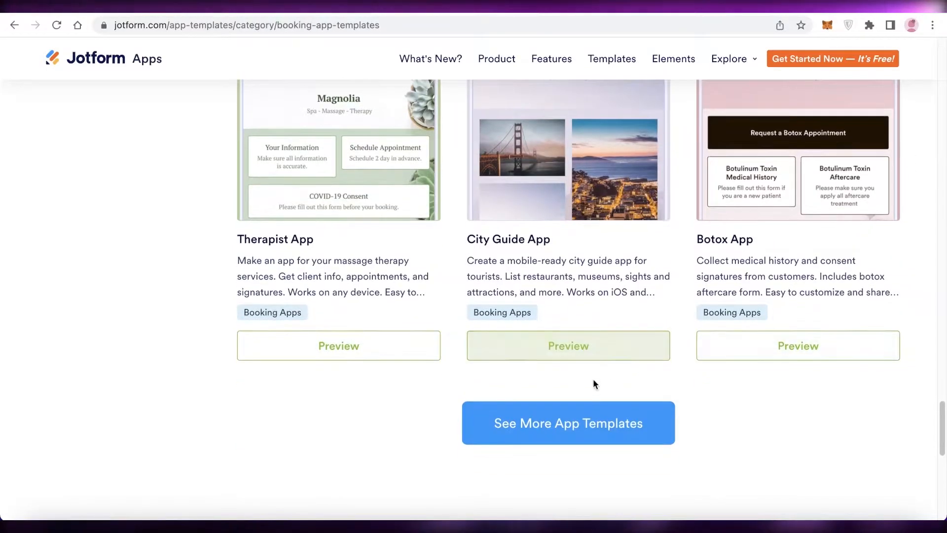
{"action": "scroll", "coordinate": [262, 353], "scroll_direction": "down", "scroll_amount": 6}
{"action": "scroll", "coordinate": [570, 203], "scroll_direction": "down", "scroll_amount": 10}
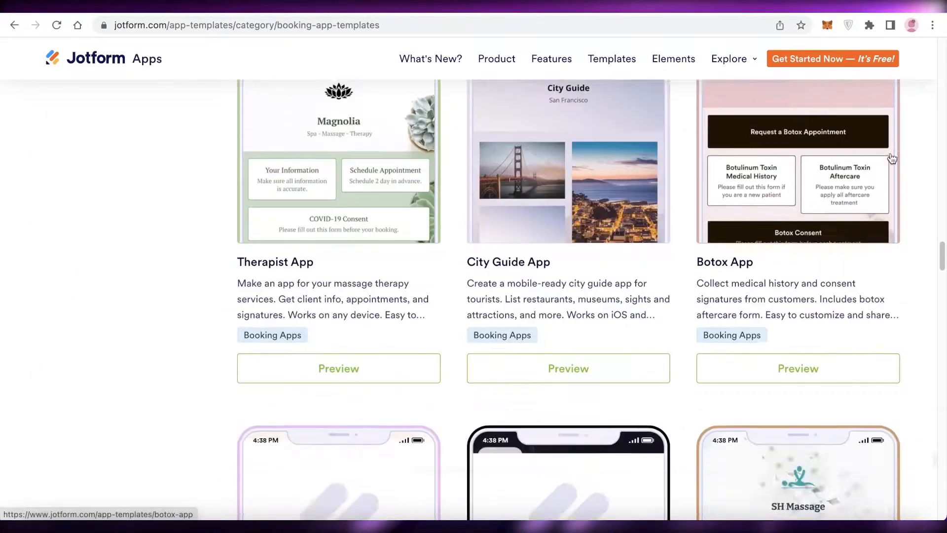
- Create a new app from the Massage App template in the booking category
{"action": "scroll", "coordinate": [508, 245], "scroll_direction": "up", "scroll_amount": 3}
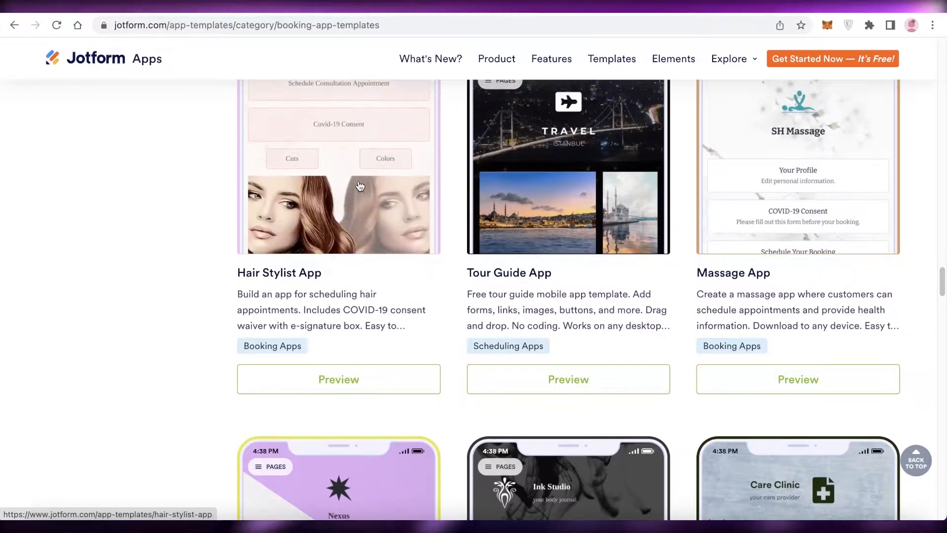
{"action": "scroll", "coordinate": [813, 262], "scroll_direction": "up", "scroll_amount": 3}
{"action": "scroll", "coordinate": [814, 261], "scroll_direction": "down", "scroll_amount": 3}
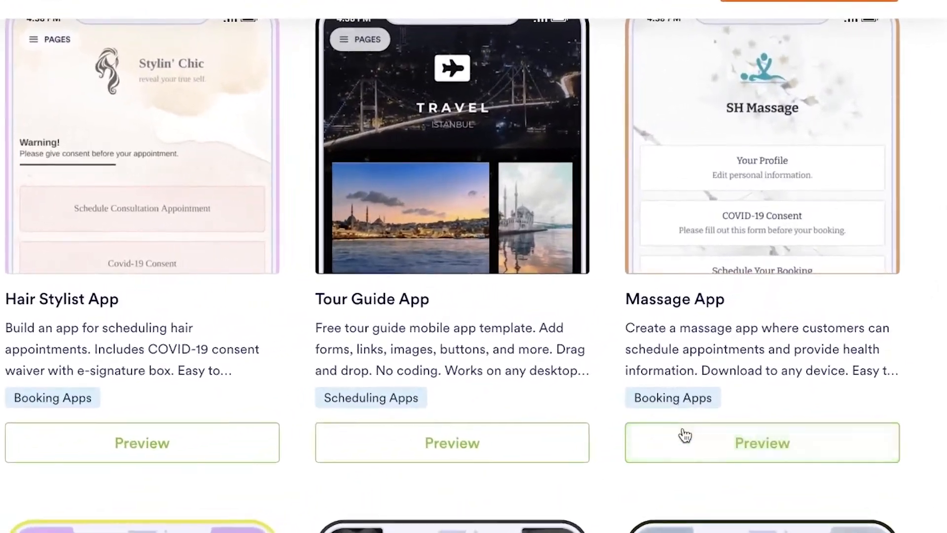
{"action": "left_click", "coordinate": [710, 409]}
{"action": "left_click", "coordinate": [745, 17]}
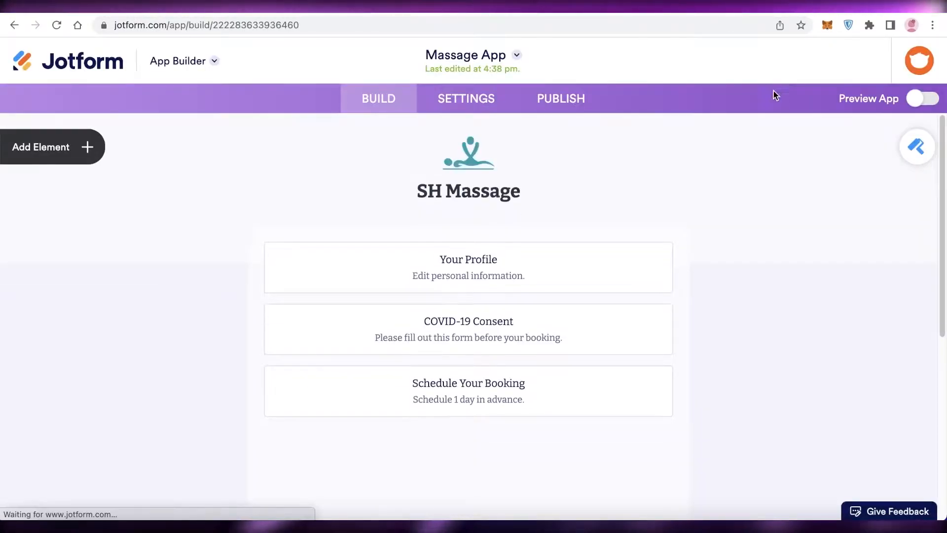
- Set the app title to JANES CLINIC and the app description to "Here to help all in need"
{"action": "scroll", "coordinate": [546, 229], "scroll_direction": "down", "scroll_amount": 3}
{"action": "scroll", "coordinate": [545, 227], "scroll_direction": "up", "scroll_amount": 3}
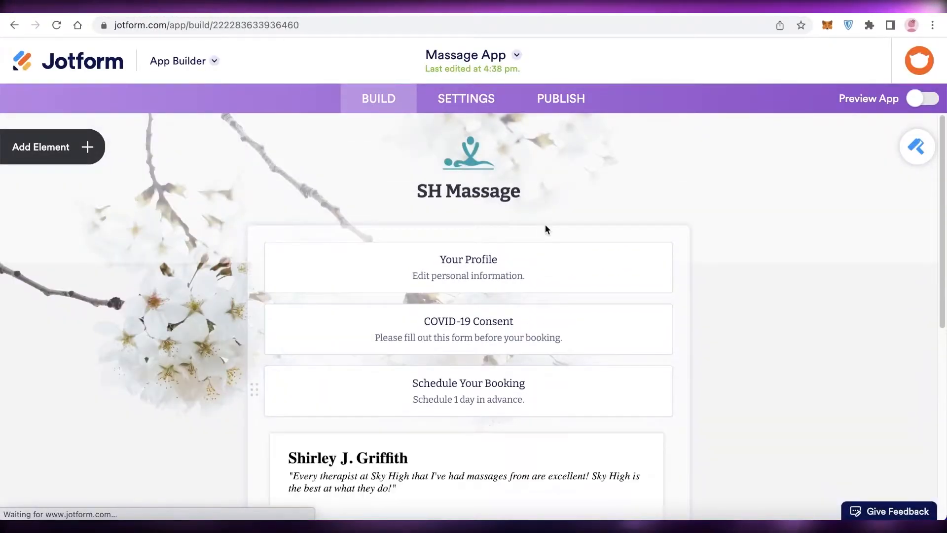
{"action": "left_click", "coordinate": [459, 196]}
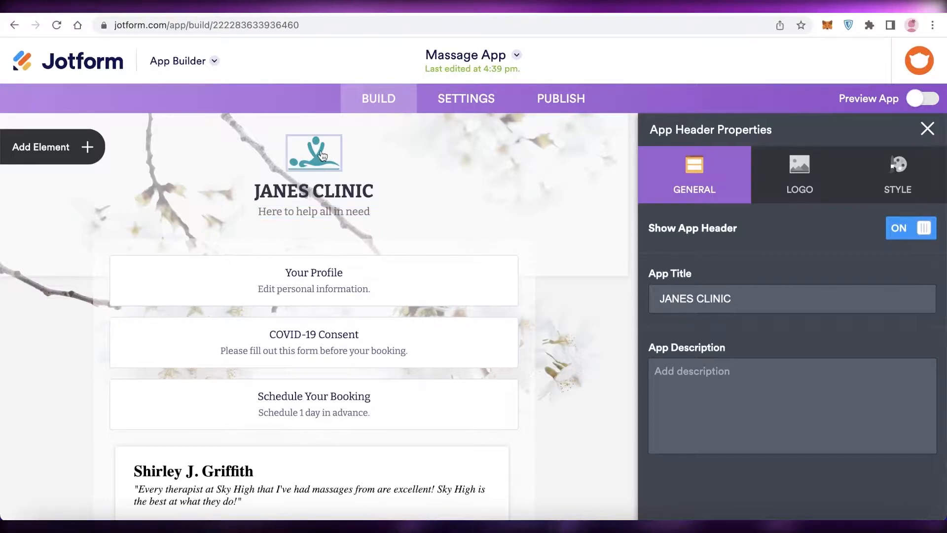
- Remove the massage logo image from the app header and select the logo placeholder
{"action": "left_click", "coordinate": [321, 155]}
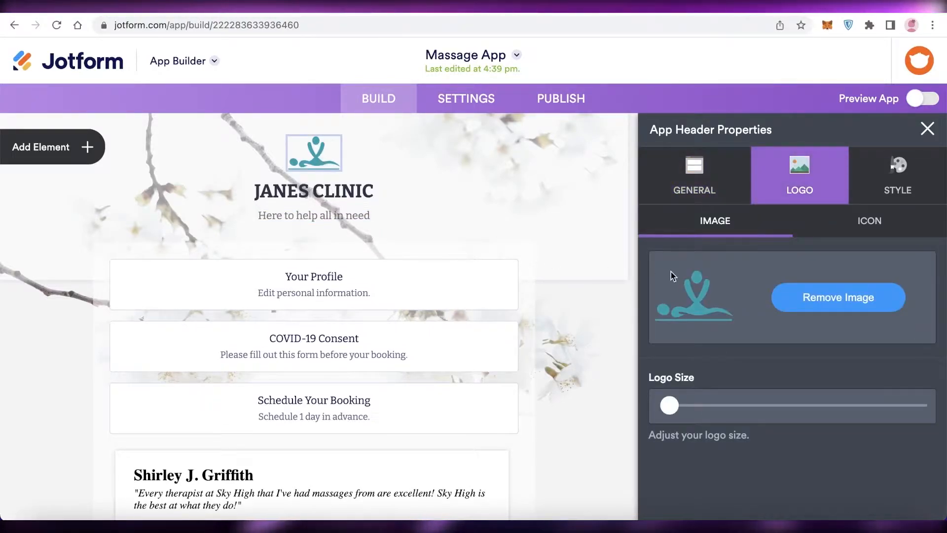
{"action": "left_click", "coordinate": [838, 297]}
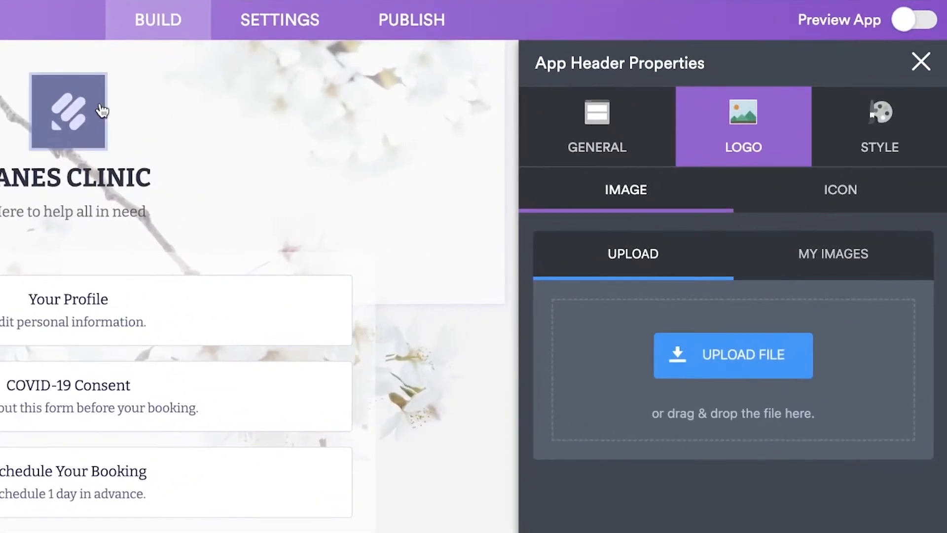
{"action": "right_click", "coordinate": [73, 109]}
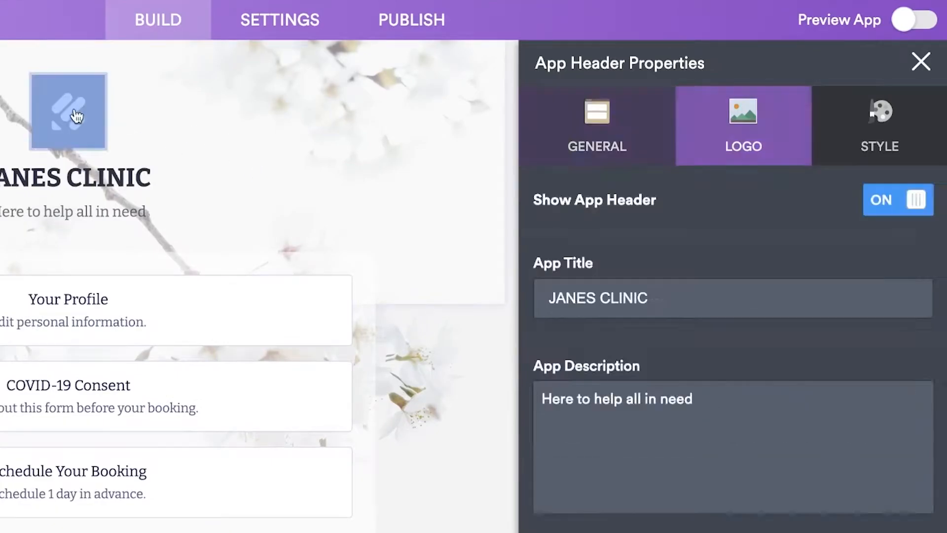
- Hide the app header from the app
{"action": "left_click", "coordinate": [70, 106]}
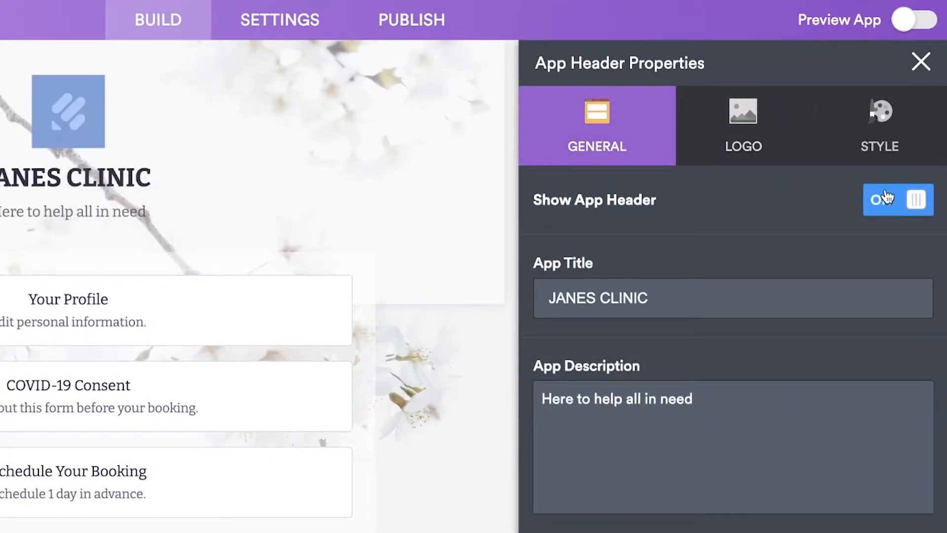
{"action": "left_click", "coordinate": [885, 198]}
{"action": "left_click", "coordinate": [901, 101]}
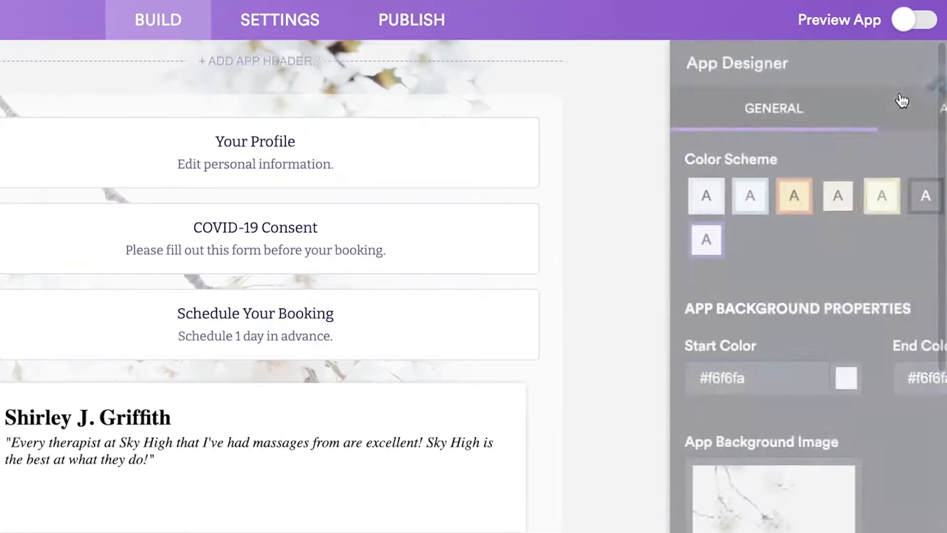
- Browse the available app layouts without applying one, and add the app header back
{"action": "left_click", "coordinate": [841, 109]}
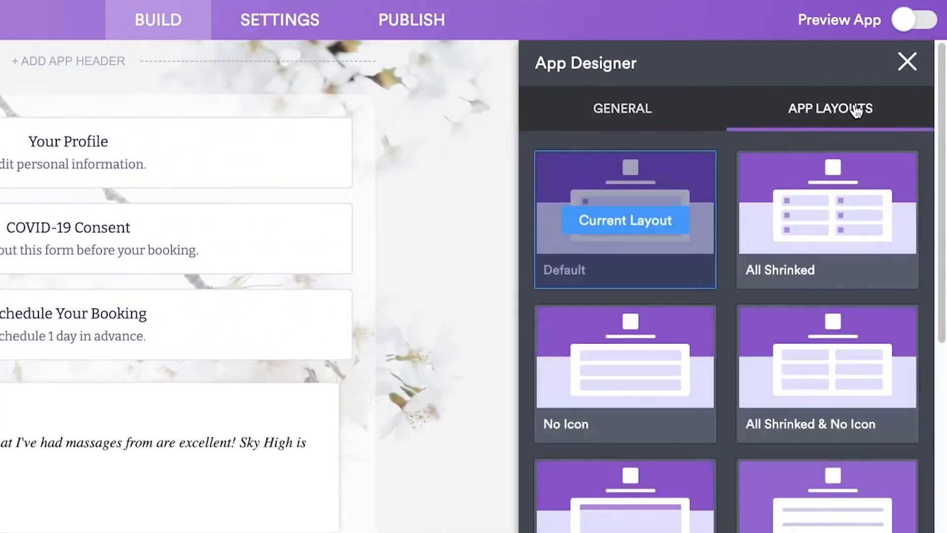
{"action": "scroll", "coordinate": [783, 179], "scroll_direction": "down", "scroll_amount": 1}
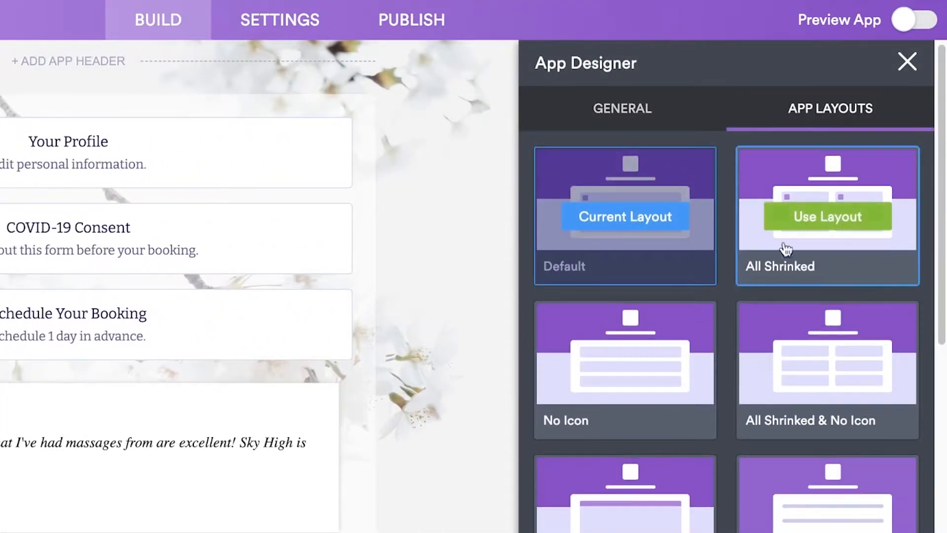
{"action": "scroll", "coordinate": [666, 374], "scroll_direction": "down", "scroll_amount": 5}
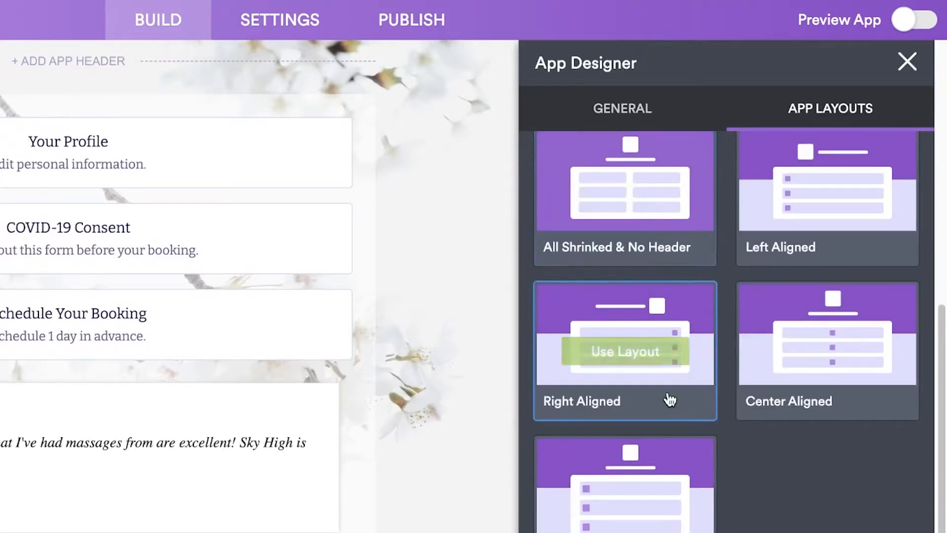
{"action": "scroll", "coordinate": [814, 270], "scroll_direction": "up", "scroll_amount": 6}
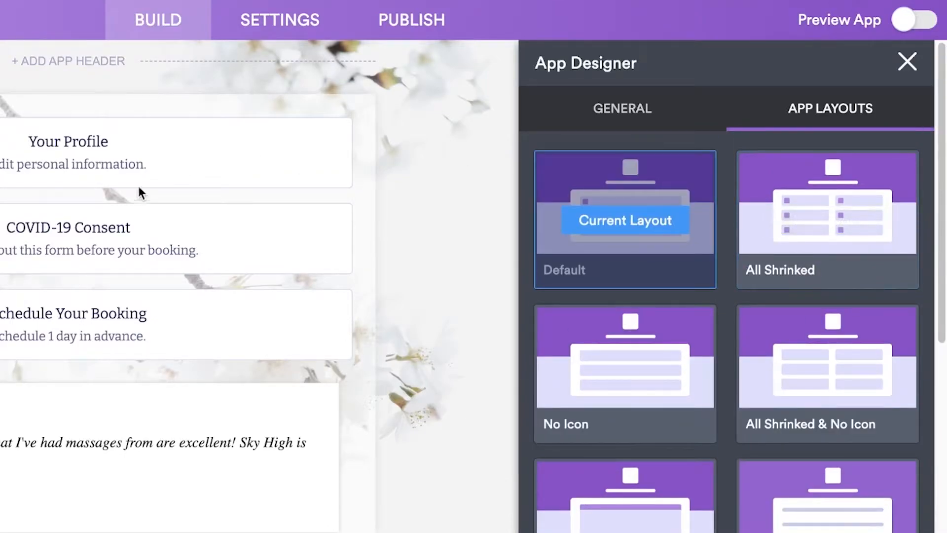
{"action": "left_click", "coordinate": [317, 88]}
{"action": "scroll", "coordinate": [288, 59], "scroll_direction": "up", "scroll_amount": 4}
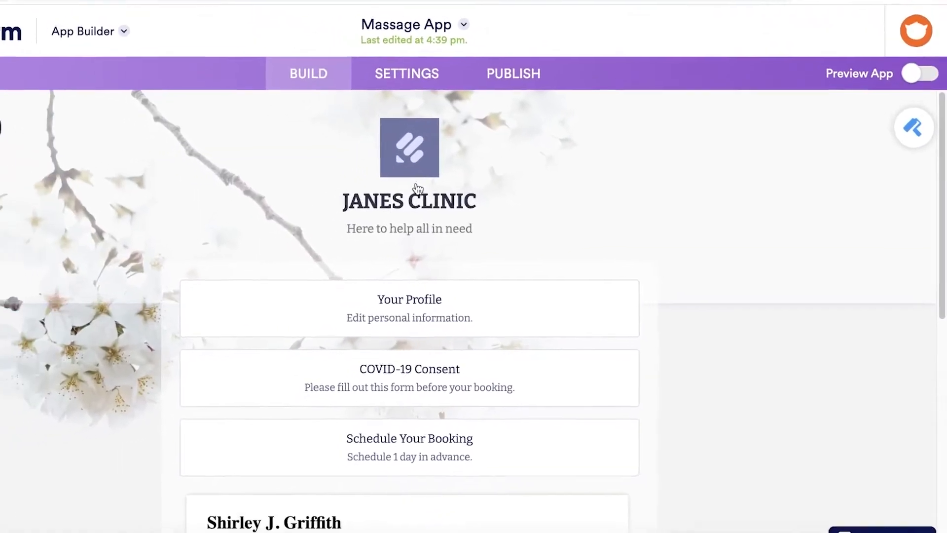
- Open the header logo's properties and examine its image upload and icon options
{"action": "left_click", "coordinate": [415, 157]}
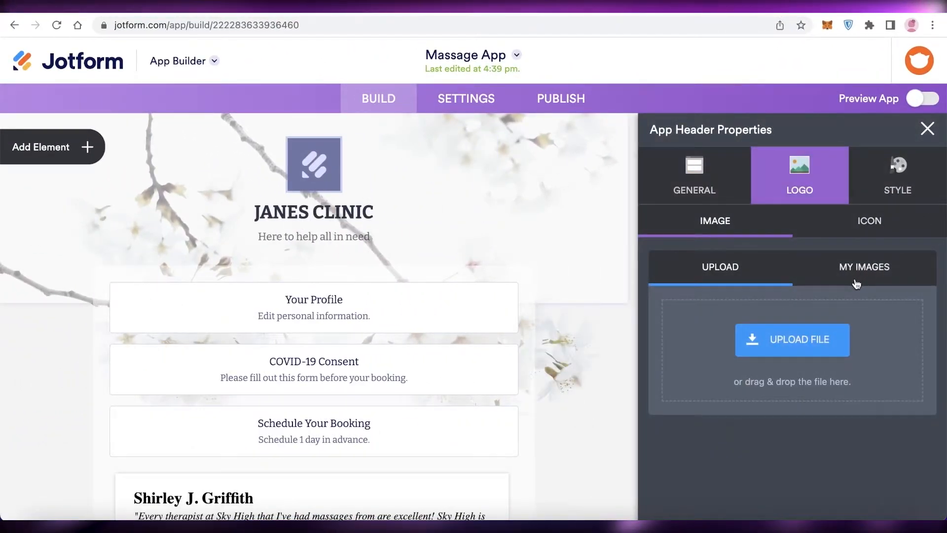
{"action": "left_click", "coordinate": [856, 283]}
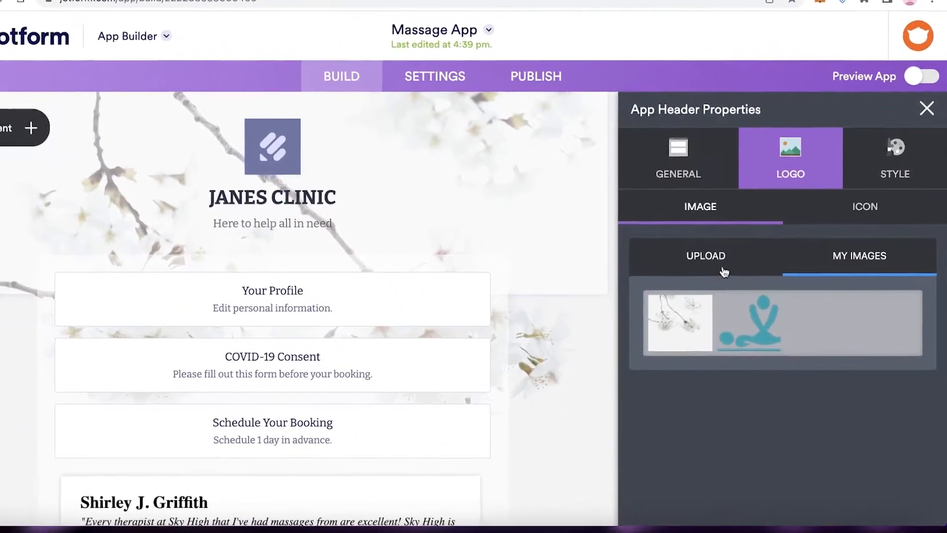
{"action": "left_click", "coordinate": [752, 277]}
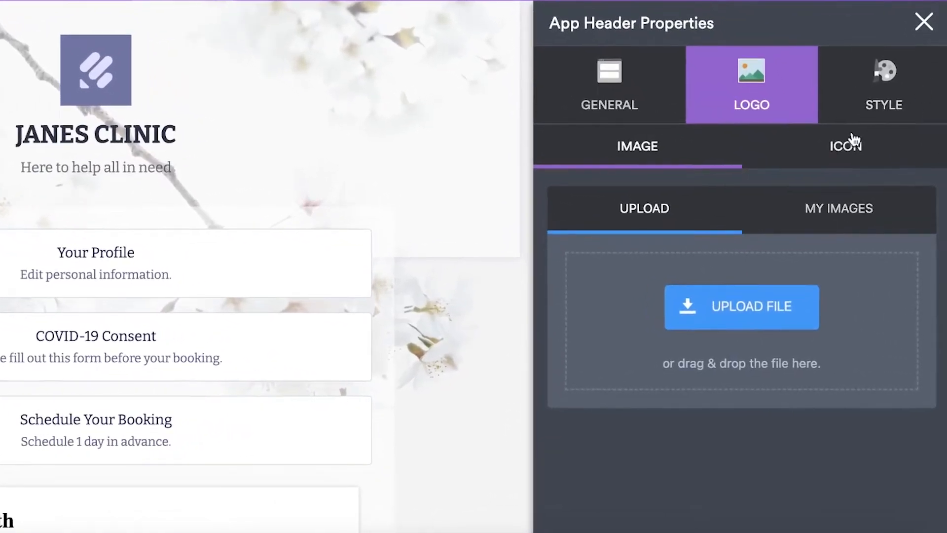
{"action": "left_click", "coordinate": [798, 145]}
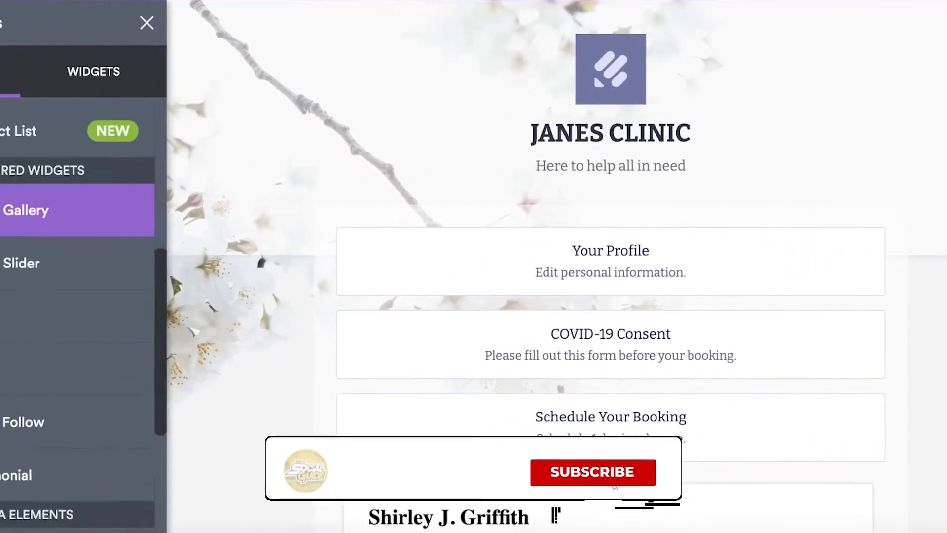
- Browse the basic app elements and remove the logo placeholder from the app header
{"action": "scroll", "coordinate": [93, 217], "scroll_direction": "down", "scroll_amount": 5}
{"action": "left_click", "coordinate": [169, 222]}
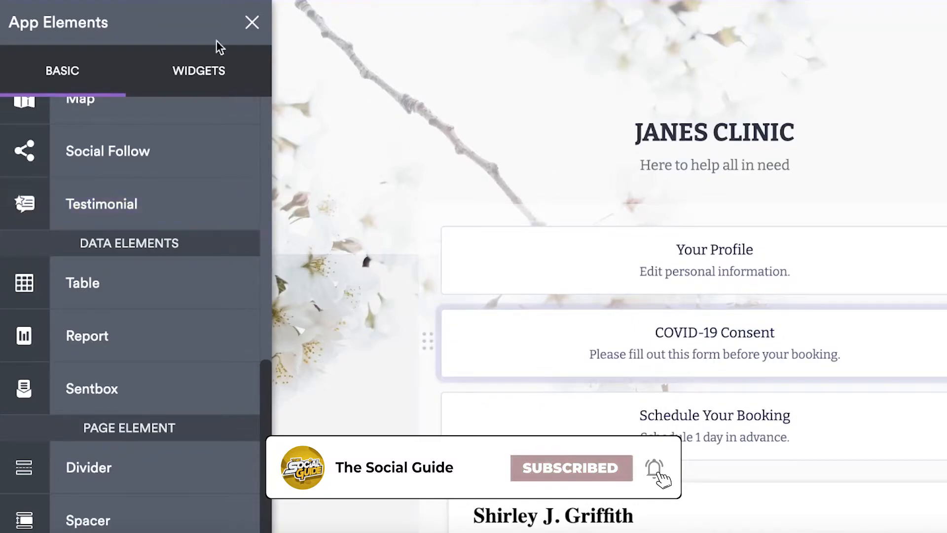
{"action": "left_click", "coordinate": [250, 22]}
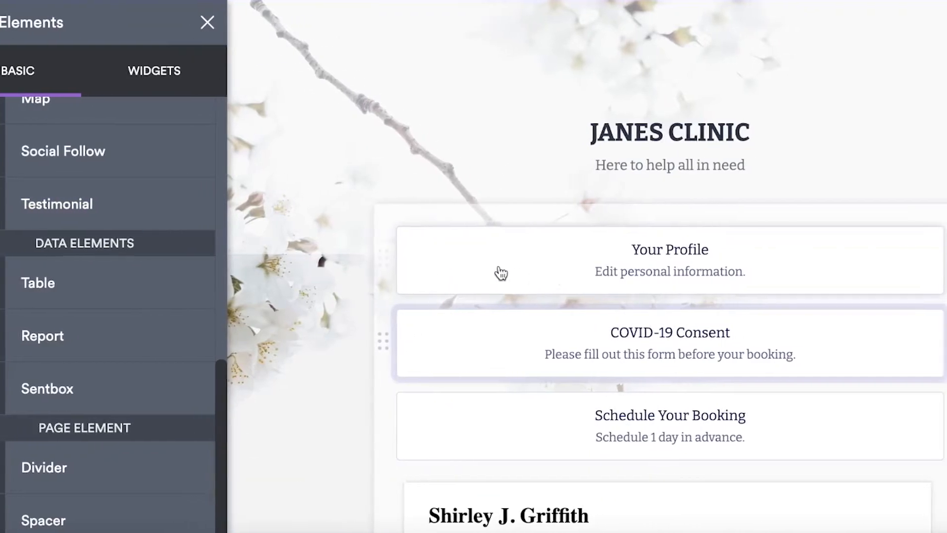
- Delete the Your Profile and COVID-19 Consent elements from the app
{"action": "left_click", "coordinate": [610, 241]}
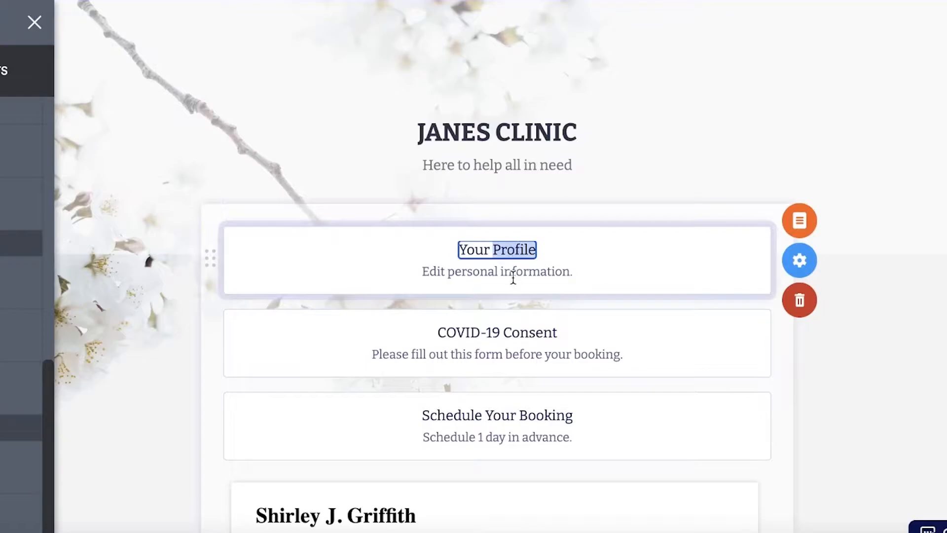
{"action": "left_click", "coordinate": [805, 301]}
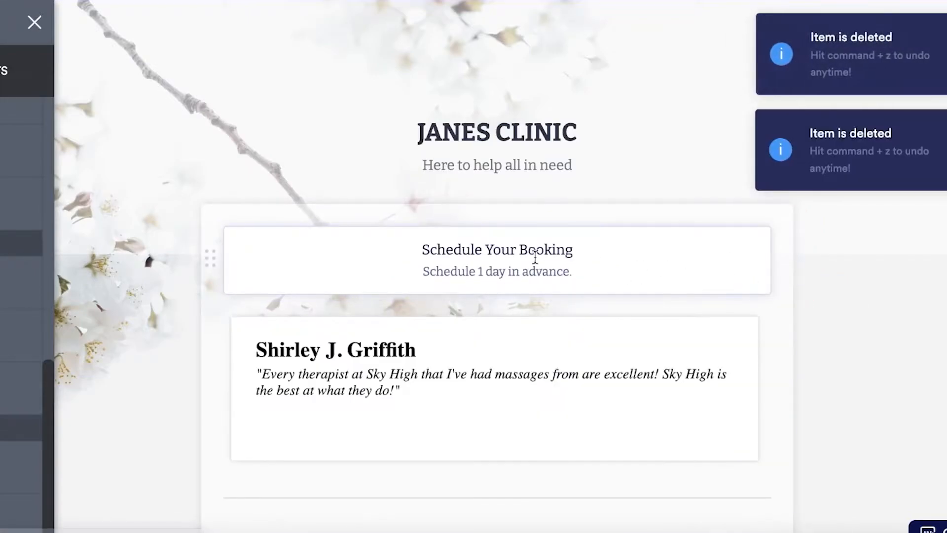
- Open the form behind the Schedule Your Booking element for editing and return to the app builder
{"action": "left_click", "coordinate": [535, 259]}
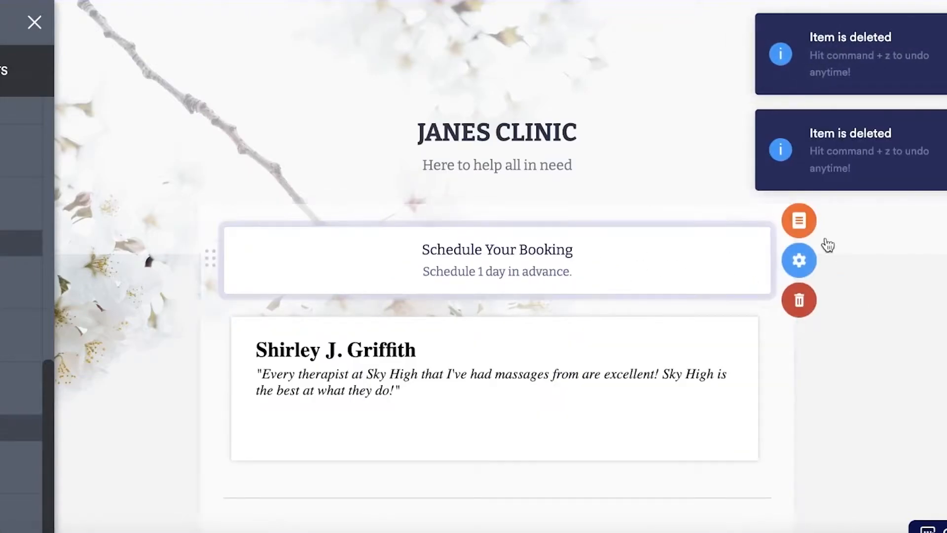
{"action": "left_click", "coordinate": [795, 231]}
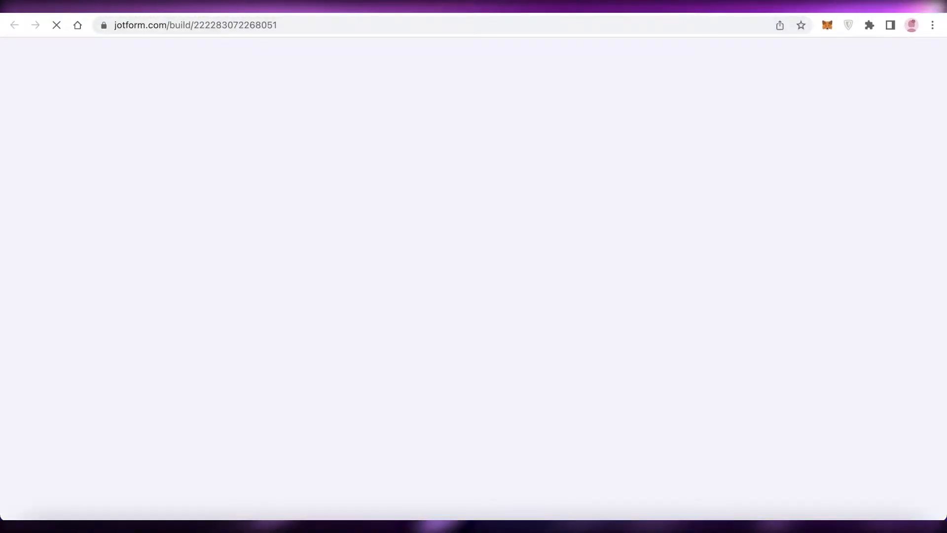
{"action": "left_click", "coordinate": [421, 18]}
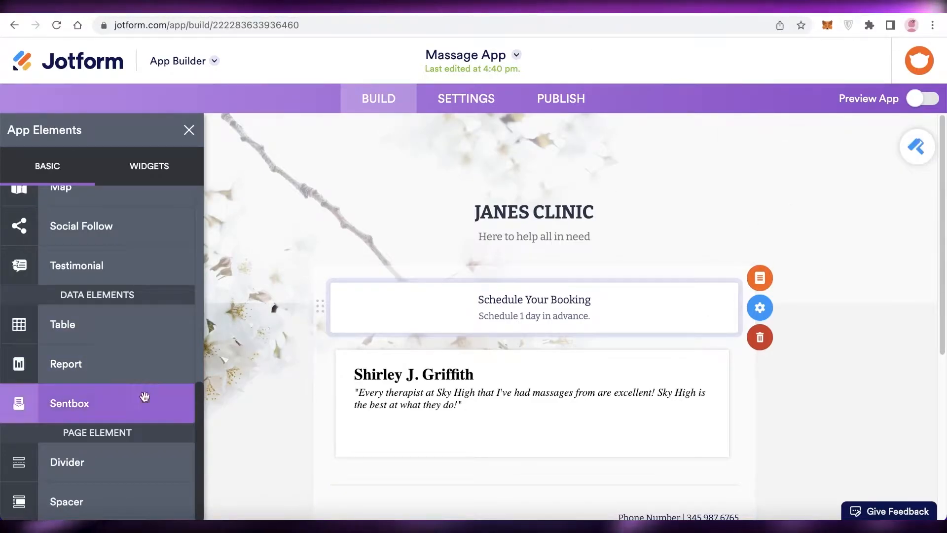
- Delete the testimonial element from the app and check the contact details block at the end of the page
{"action": "left_click", "coordinate": [424, 413]}
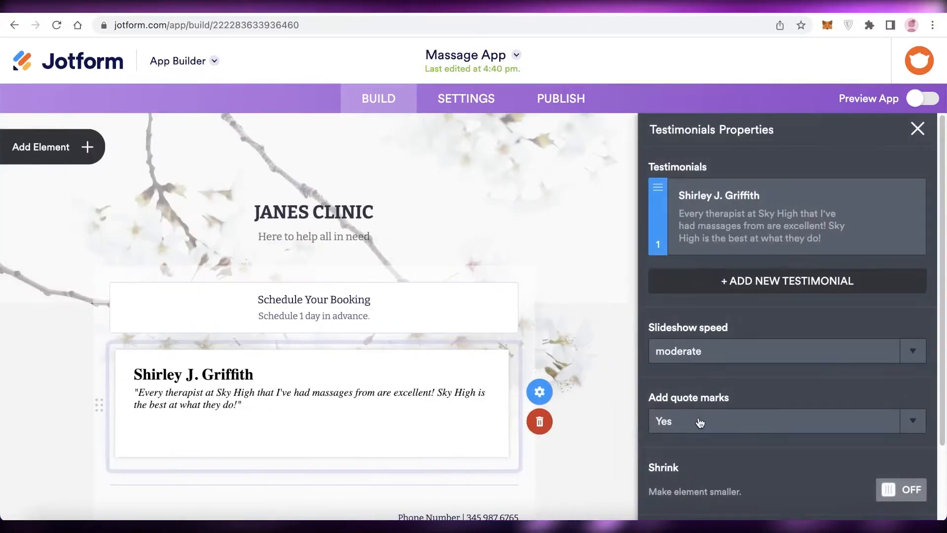
{"action": "left_click", "coordinate": [533, 432]}
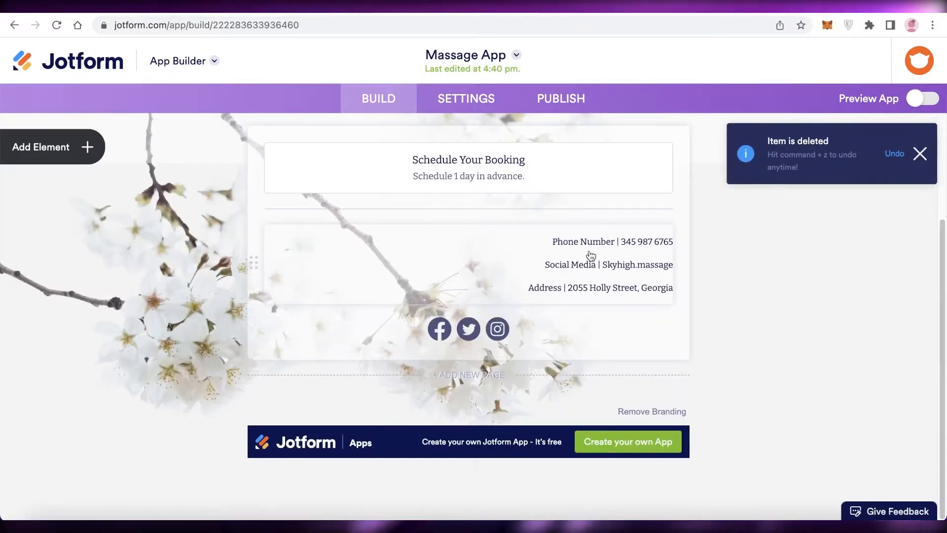
{"action": "left_click", "coordinate": [543, 247]}
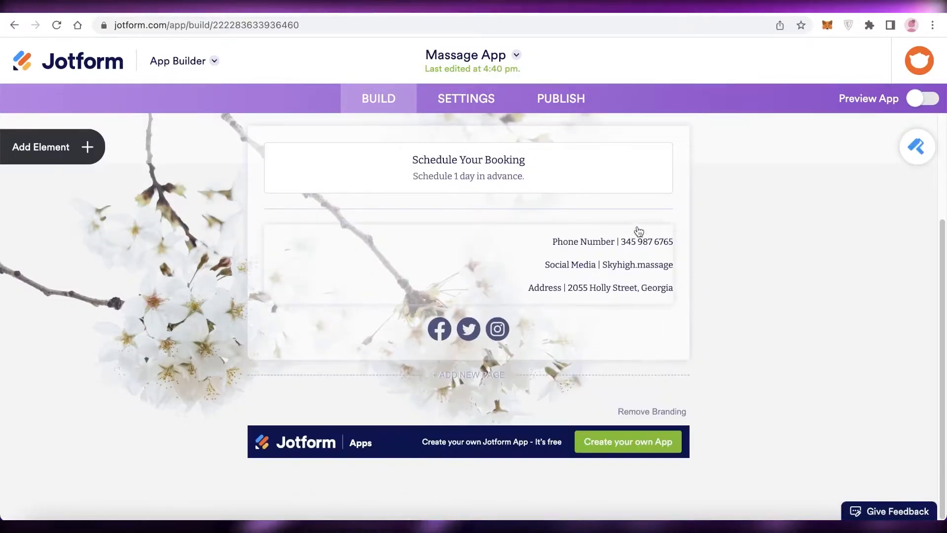
{"action": "scroll", "coordinate": [536, 376], "scroll_direction": "up", "scroll_amount": 3}
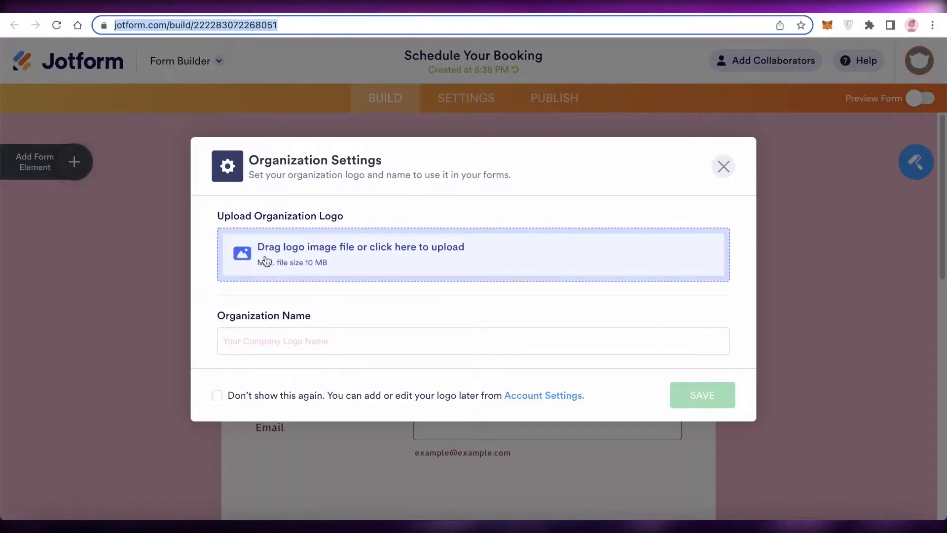
- Dismiss the organization settings of the Schedule Your Booking form without adding a logo or name, and look over the form
{"action": "left_click", "coordinate": [268, 340]}
{"action": "left_click", "coordinate": [340, 372]}
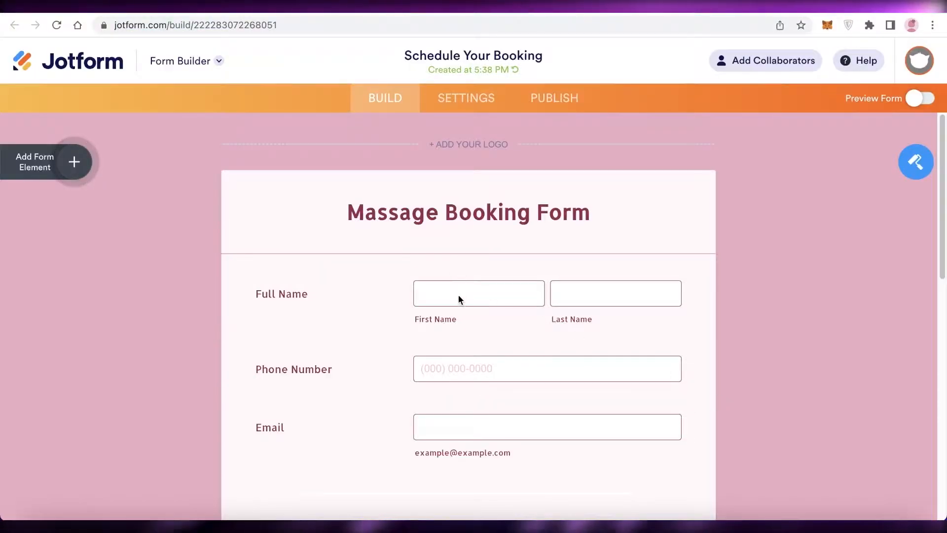
{"action": "scroll", "coordinate": [452, 296], "scroll_direction": "down", "scroll_amount": 8}
{"action": "scroll", "coordinate": [422, 291], "scroll_direction": "up", "scroll_amount": 10}
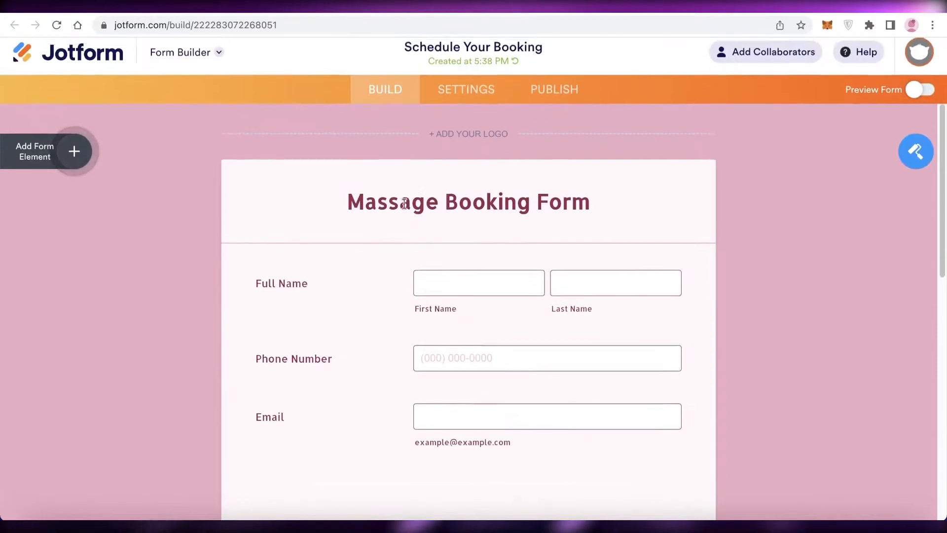
- Replace the booking form's heading with Janes Clinic
{"action": "left_click", "coordinate": [417, 213]}
{"action": "triple_click", "coordinate": [417, 213]}
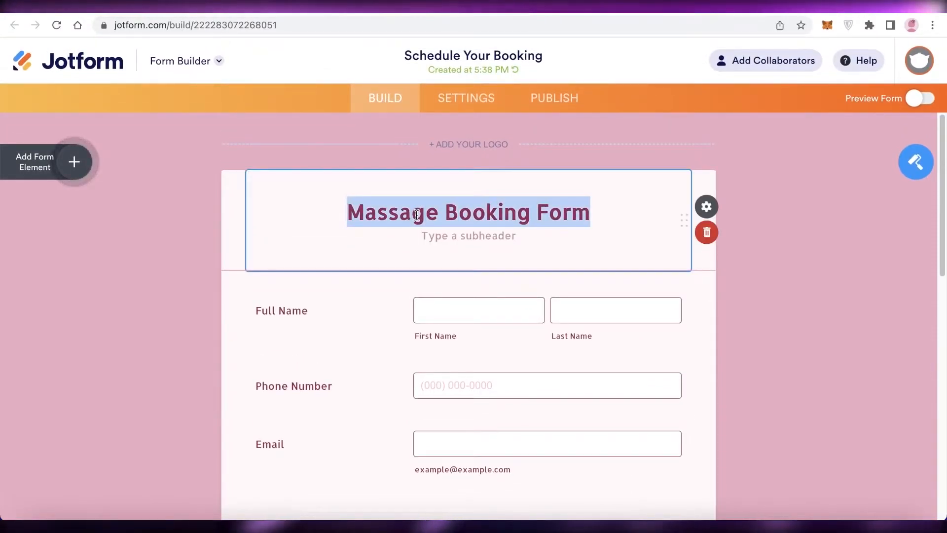
{"action": "key", "text": "BackSpace"}
- Review the form's fields and try the Appointment calendar by moving to September 2022 and back to August
{"action": "scroll", "coordinate": [368, 350], "scroll_direction": "down", "scroll_amount": 6}
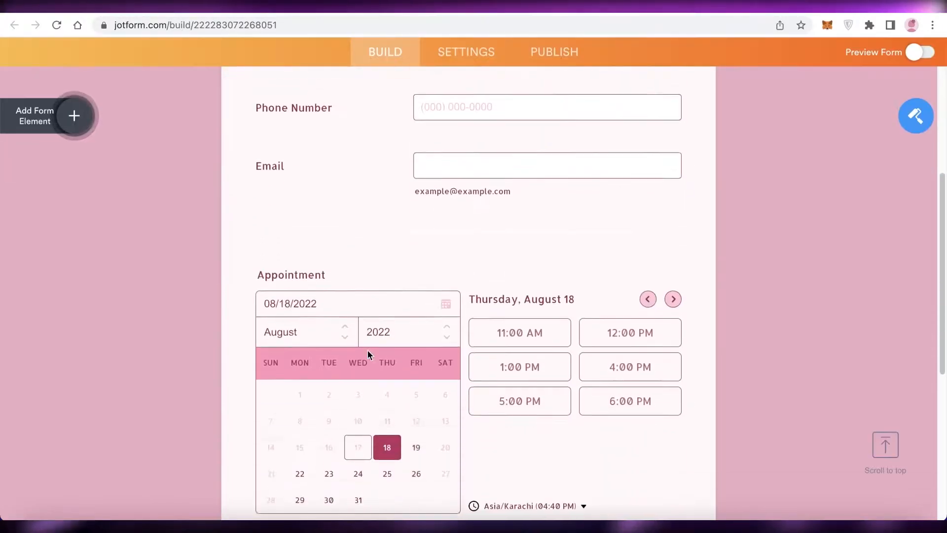
{"action": "scroll", "coordinate": [690, 262], "scroll_direction": "down", "scroll_amount": 6}
{"action": "scroll", "coordinate": [347, 341], "scroll_direction": "up", "scroll_amount": 2}
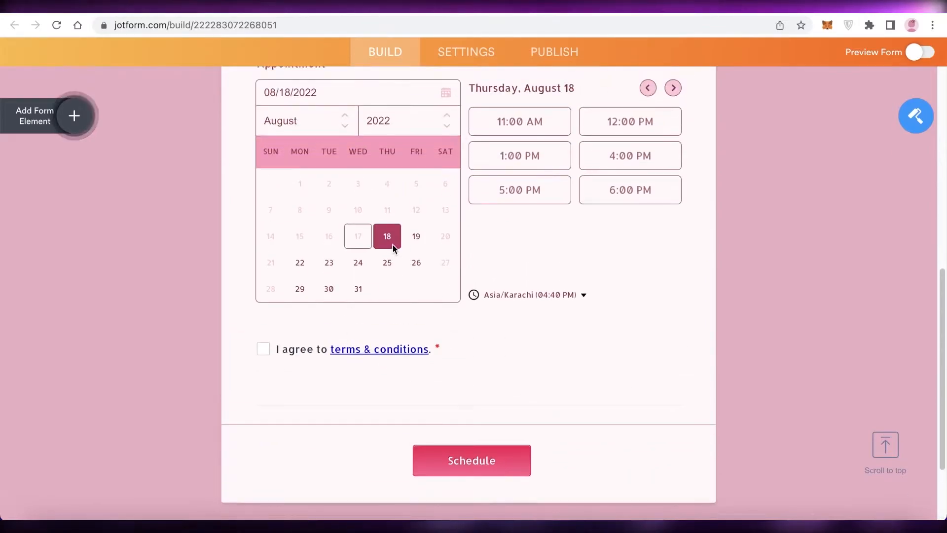
{"action": "left_click", "coordinate": [416, 232]}
{"action": "scroll", "coordinate": [395, 257], "scroll_direction": "up", "scroll_amount": 7}
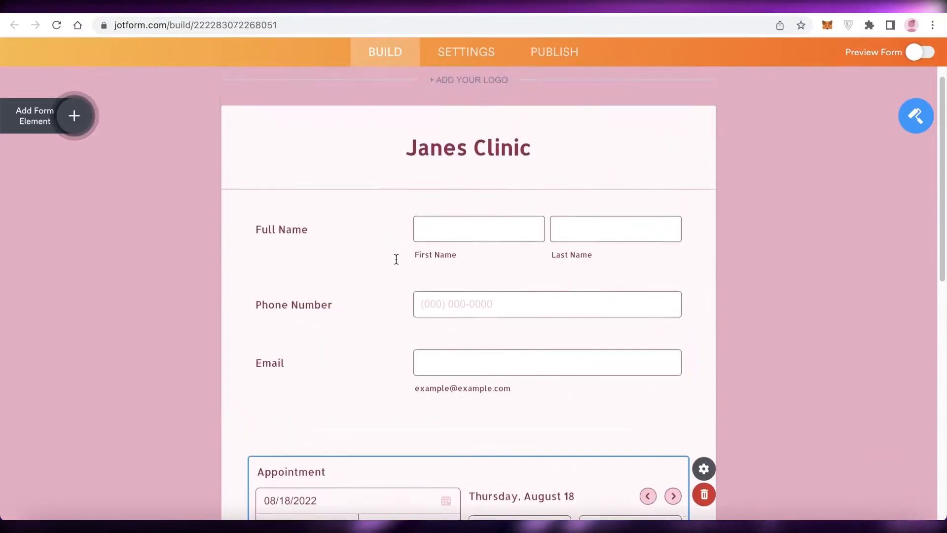
{"action": "scroll", "coordinate": [395, 262], "scroll_direction": "down", "scroll_amount": 5}
{"action": "left_click", "coordinate": [345, 251]}
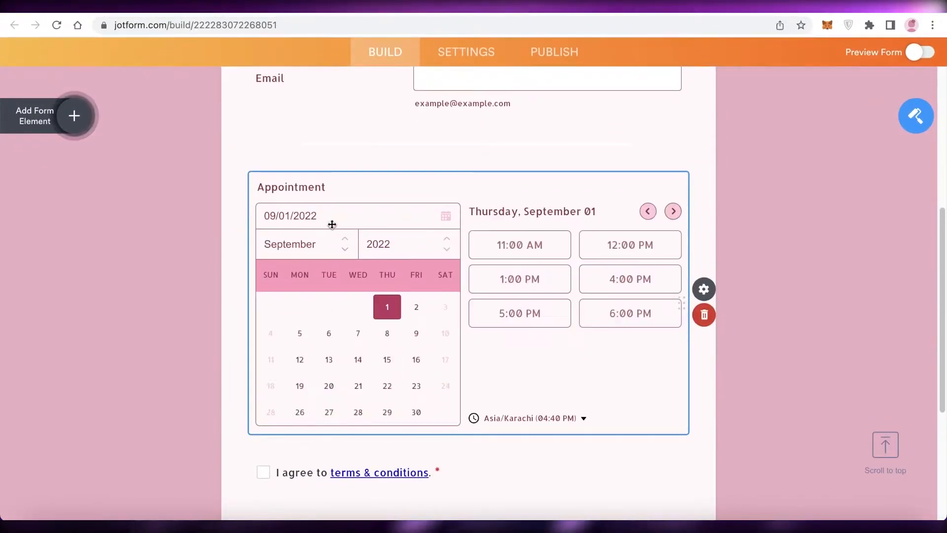
{"action": "left_click", "coordinate": [345, 239]}
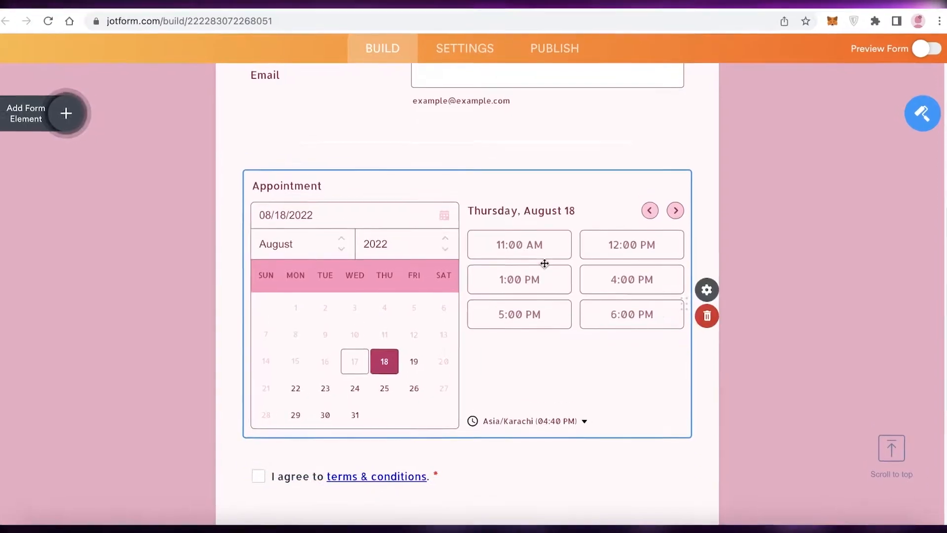
- Open the Appointment field's availability properties and set the slot duration to Custom
{"action": "left_click", "coordinate": [769, 305]}
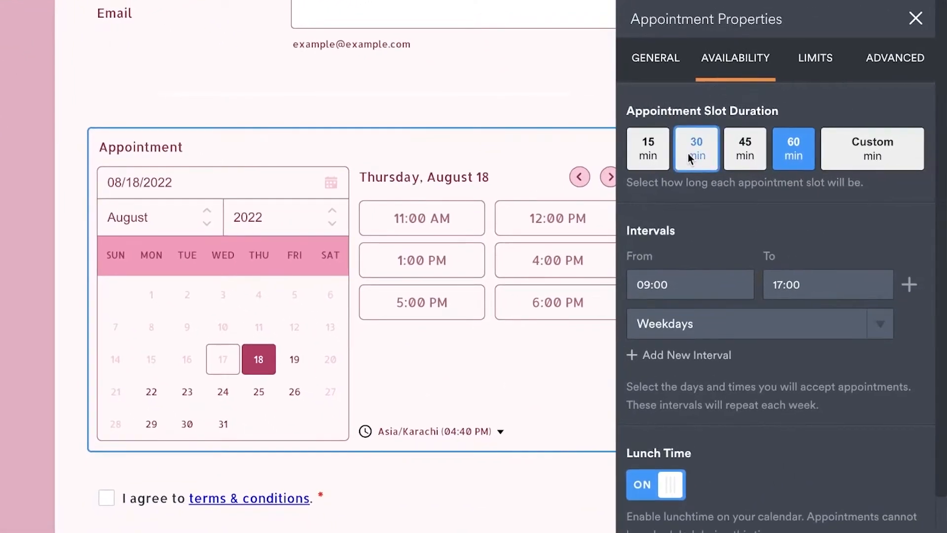
{"action": "left_click", "coordinate": [904, 148]}
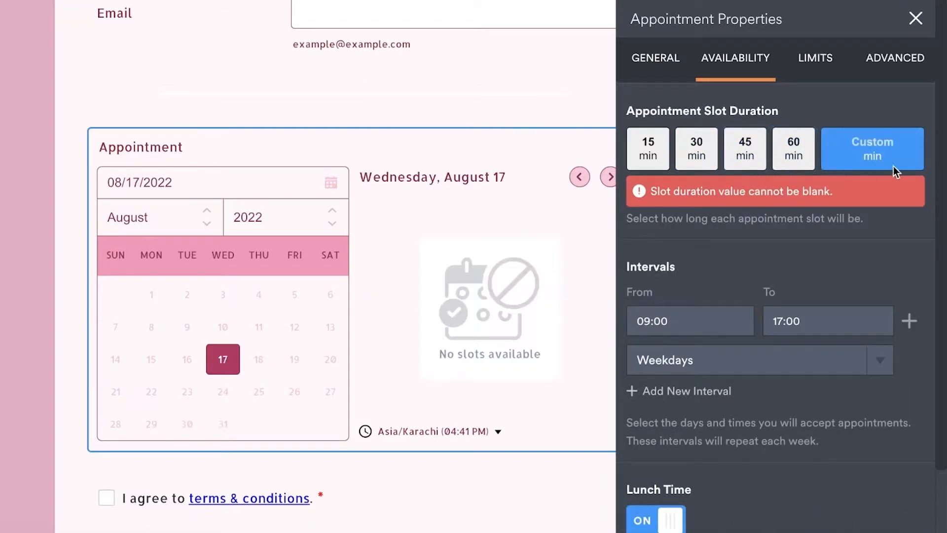
- Add a second availability interval for weekdays from 09:00 to 17:00 and view the Lunch Time settings
{"action": "left_click", "coordinate": [682, 318]}
{"action": "left_click", "coordinate": [794, 288]}
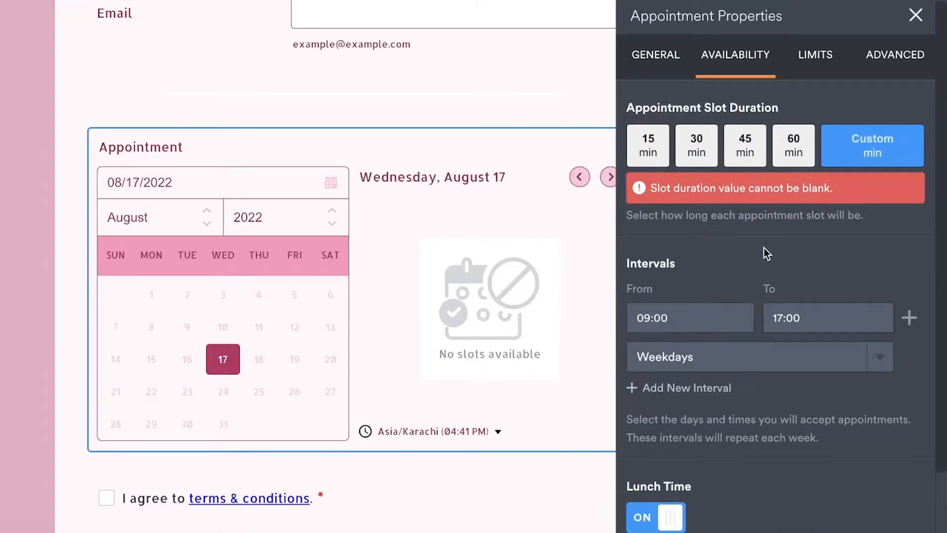
{"action": "scroll", "coordinate": [764, 254], "scroll_direction": "down", "scroll_amount": 1}
{"action": "left_click", "coordinate": [697, 347]}
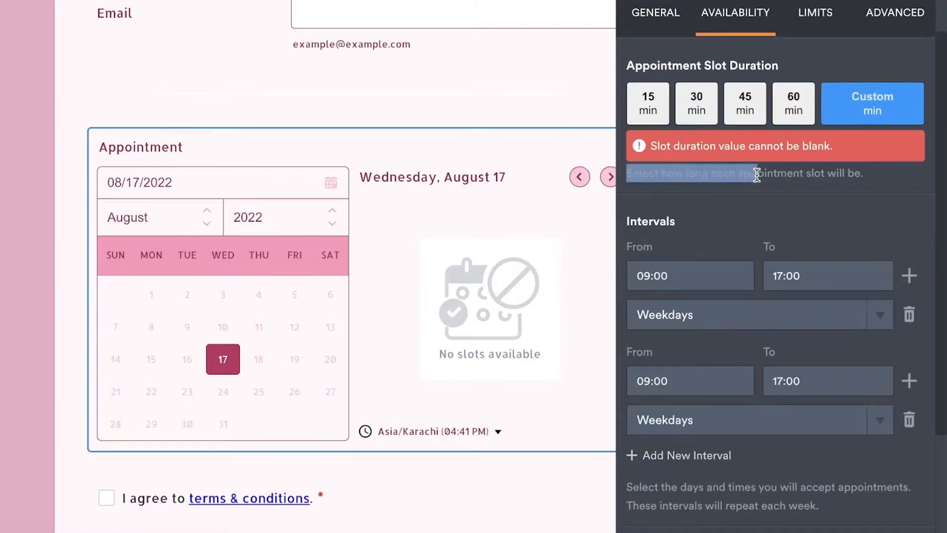
{"action": "scroll", "coordinate": [720, 265], "scroll_direction": "down", "scroll_amount": 4}
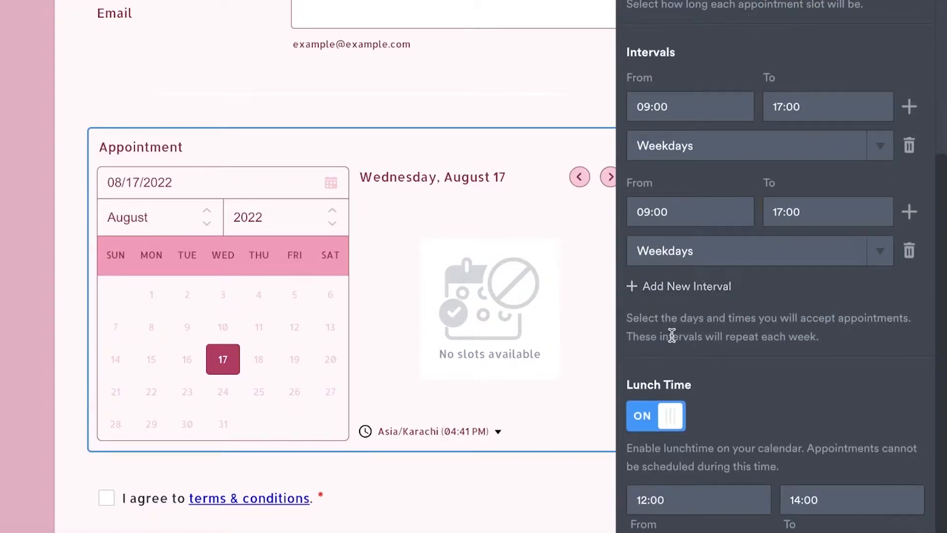
- Review the Appointment field's general properties and its limits for dates, rolling days, vacations, daily maximum and scheduling notice
{"action": "scroll", "coordinate": [734, 213], "scroll_direction": "up", "scroll_amount": 5}
{"action": "left_click", "coordinate": [669, 69]}
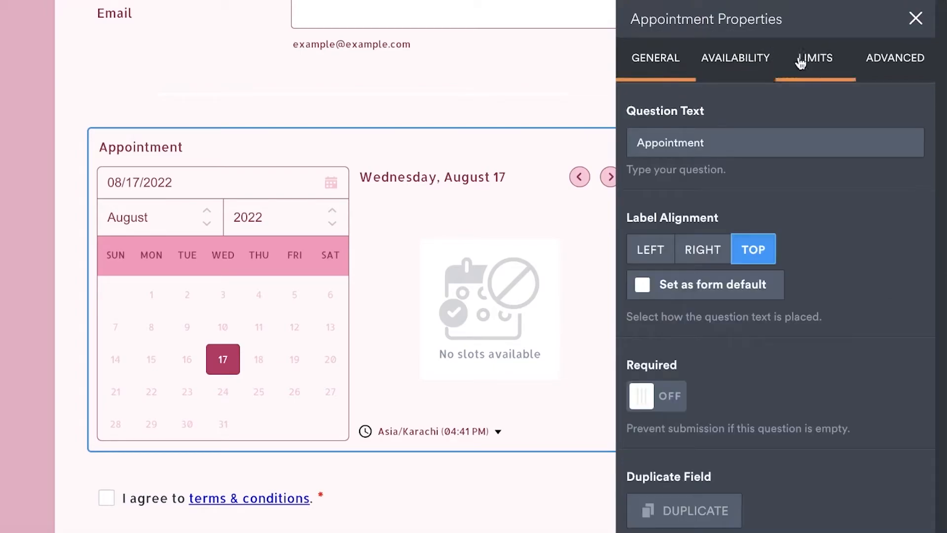
{"action": "scroll", "coordinate": [725, 125], "scroll_direction": "down", "scroll_amount": 1}
{"action": "left_click", "coordinate": [833, 62]}
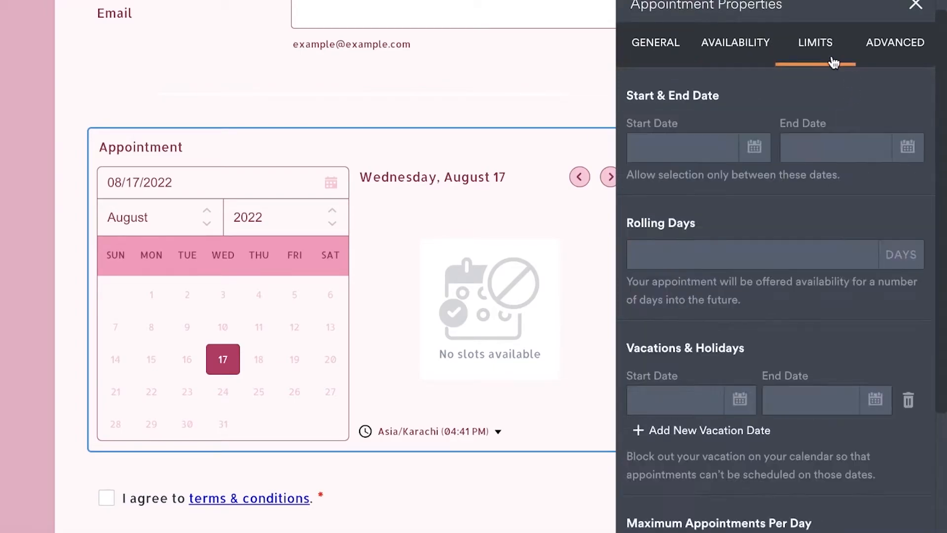
{"action": "left_click", "coordinate": [832, 111]}
{"action": "scroll", "coordinate": [738, 258], "scroll_direction": "down", "scroll_amount": 4}
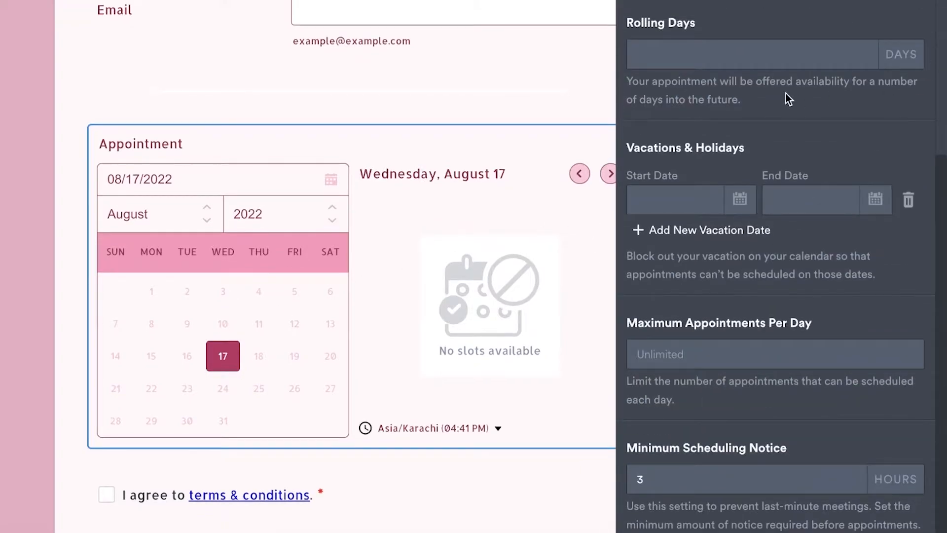
{"action": "scroll", "coordinate": [736, 242], "scroll_direction": "up", "scroll_amount": 4}
{"action": "scroll", "coordinate": [664, 365], "scroll_direction": "down", "scroll_amount": 4}
{"action": "scroll", "coordinate": [773, 98], "scroll_direction": "up", "scroll_amount": 4}
- In the Appointment field's advanced properties, try the Group type, return to One-on-one, and turn on reminder emails
{"action": "left_click", "coordinate": [865, 78]}
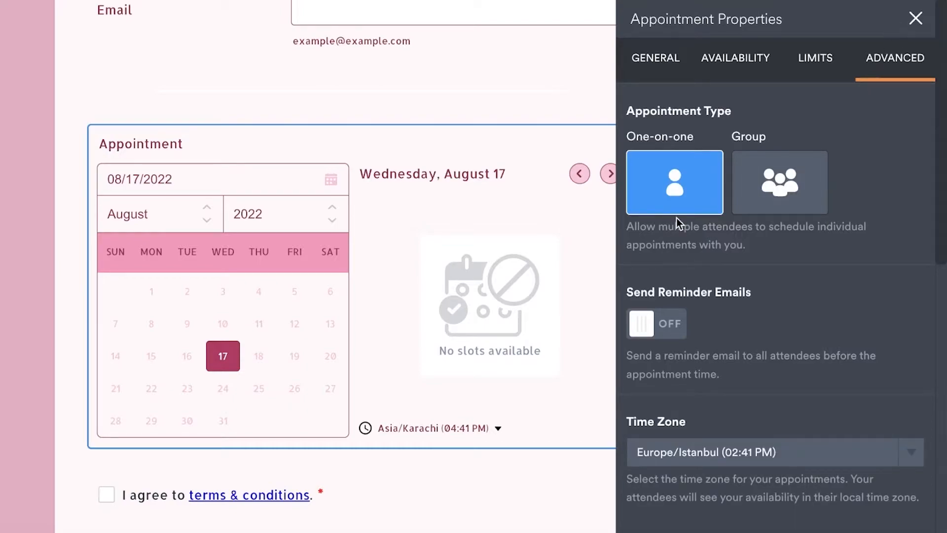
{"action": "left_click", "coordinate": [779, 183]}
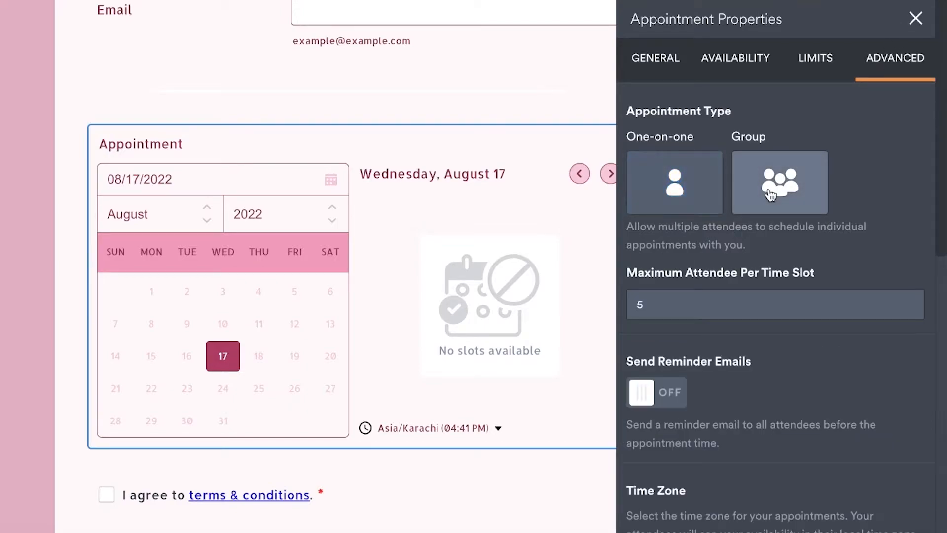
{"action": "left_click", "coordinate": [695, 203]}
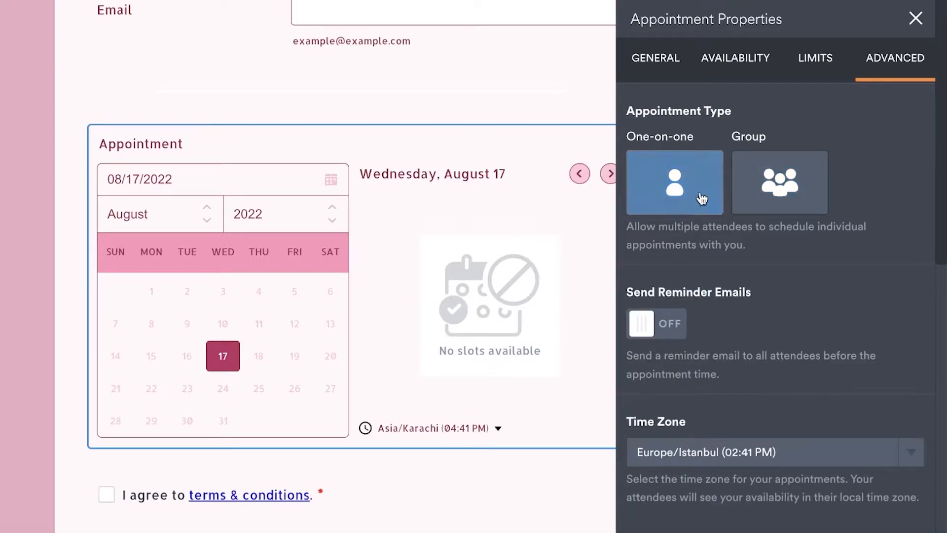
{"action": "left_click", "coordinate": [647, 321]}
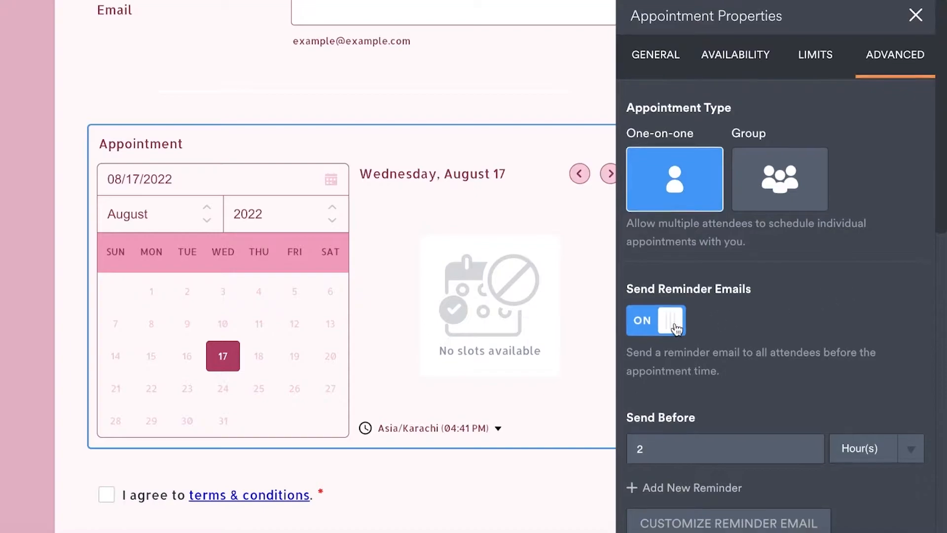
{"action": "left_click", "coordinate": [672, 320]}
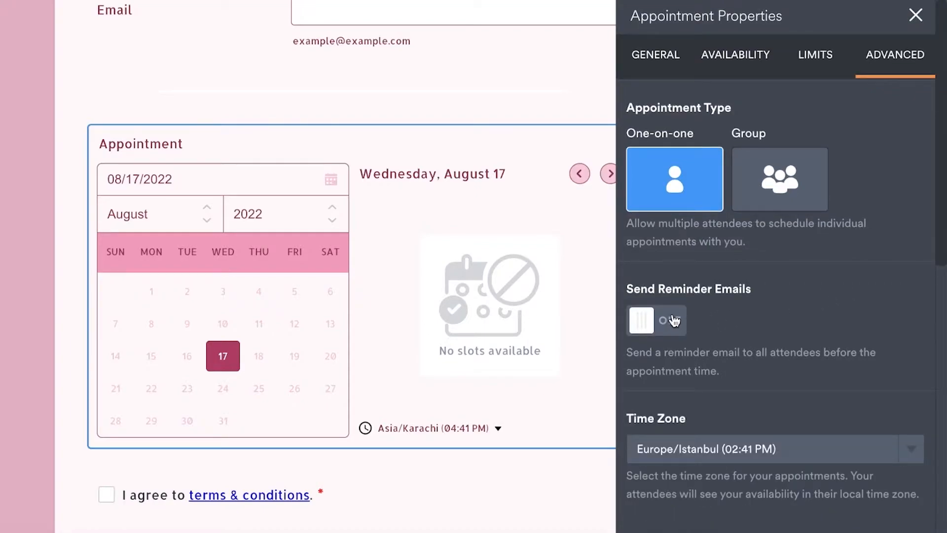
{"action": "left_click", "coordinate": [673, 320]}
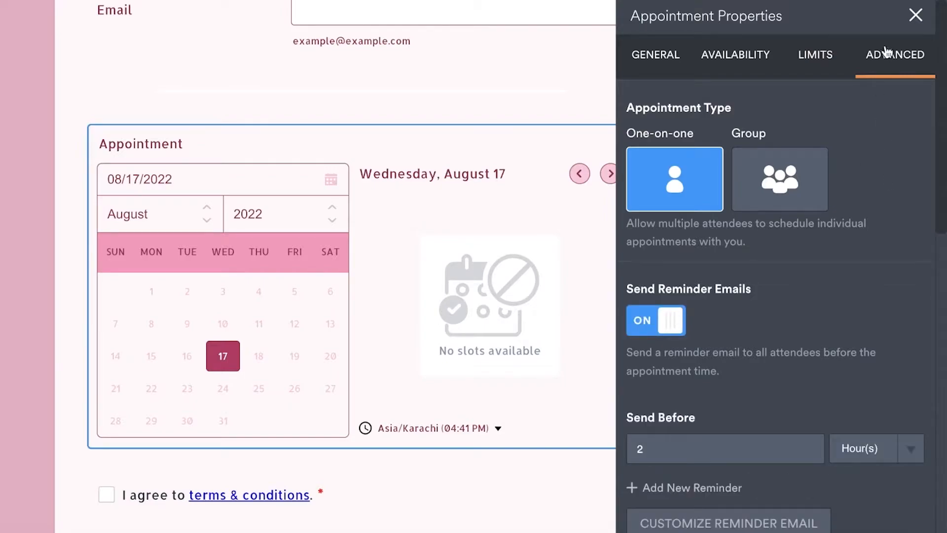
{"action": "left_click", "coordinate": [907, 25]}
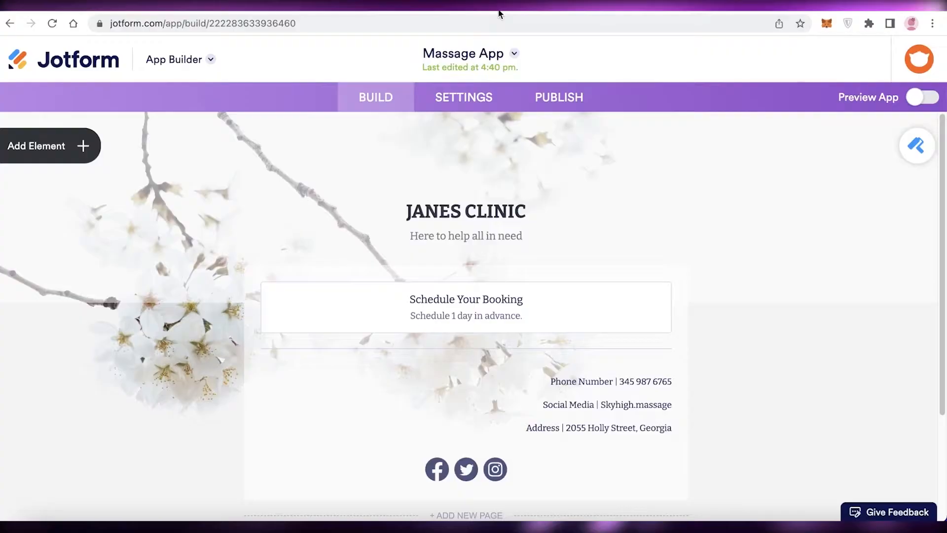
- Preview the Janes Clinic app in the phone layout and return to building the app
{"action": "scroll", "coordinate": [628, 197], "scroll_direction": "down", "scroll_amount": 3}
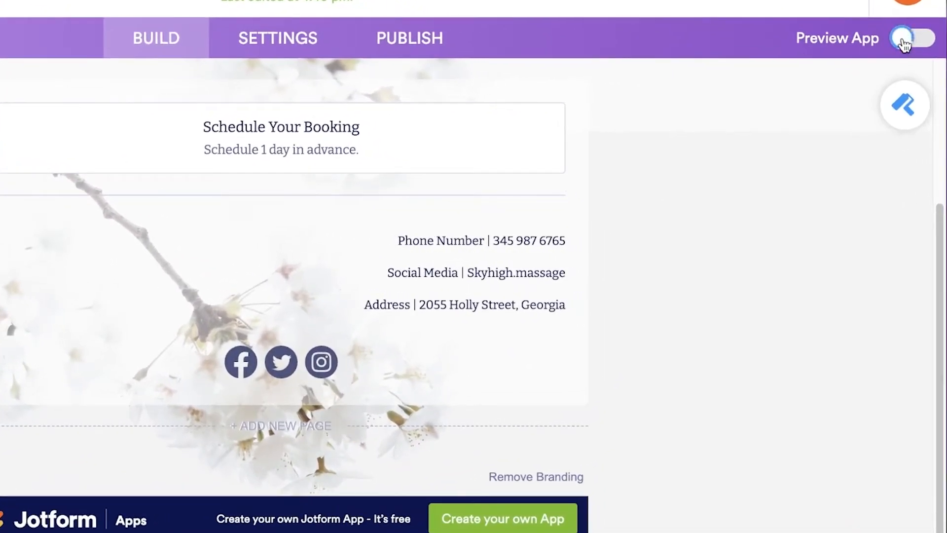
{"action": "left_click", "coordinate": [904, 44]}
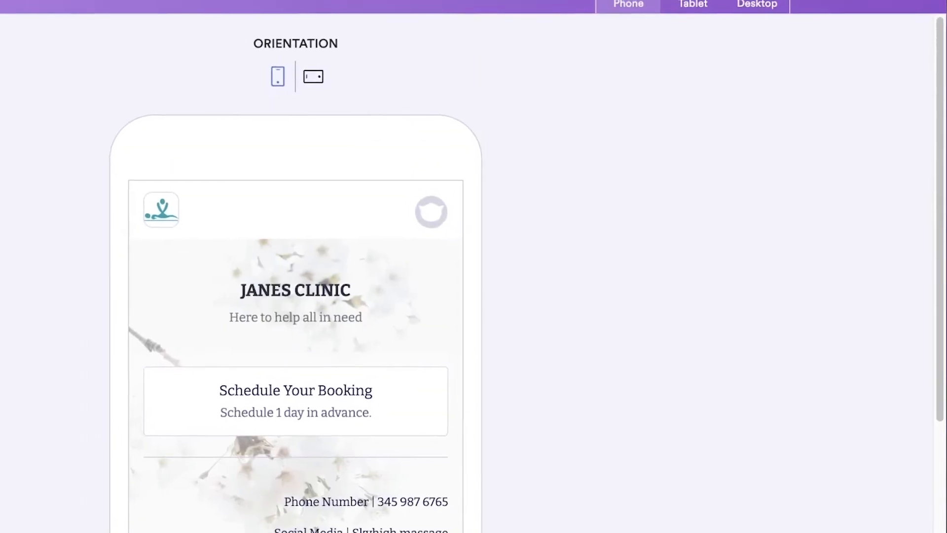
{"action": "left_click", "coordinate": [910, 41]}
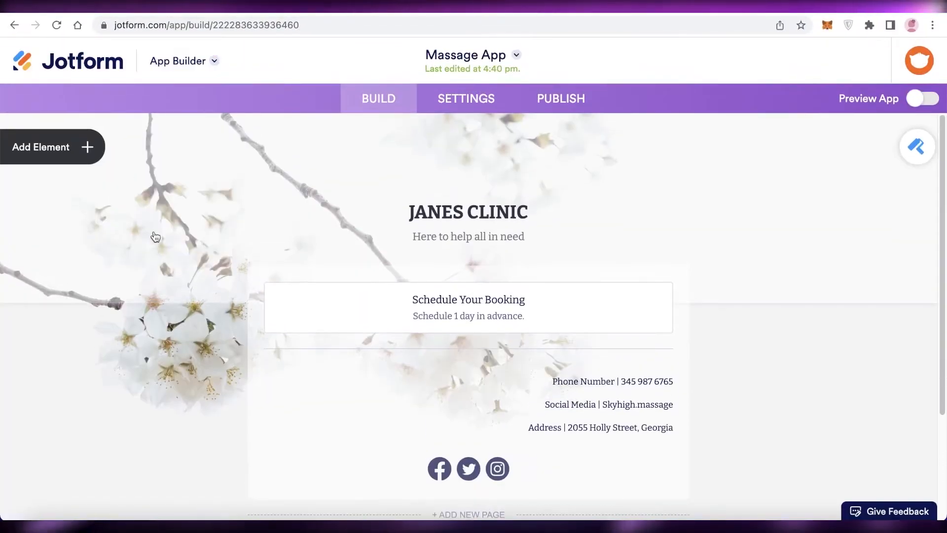
{"action": "left_click", "coordinate": [420, 103]}
{"action": "left_click", "coordinate": [365, 104]}
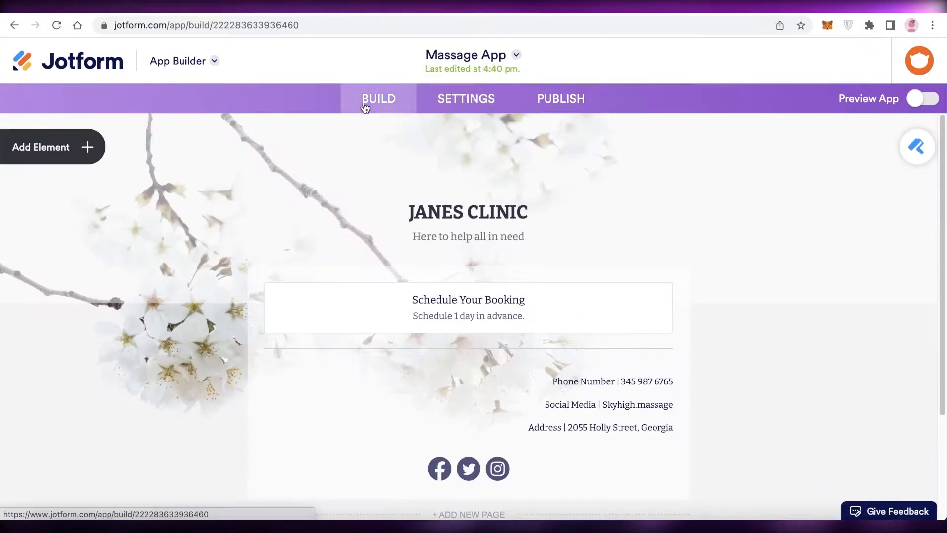
- Add a Testimonial element to the app between the divider and the contact details
{"action": "left_click", "coordinate": [916, 146]}
{"action": "scroll", "coordinate": [850, 204], "scroll_direction": "down", "scroll_amount": 3}
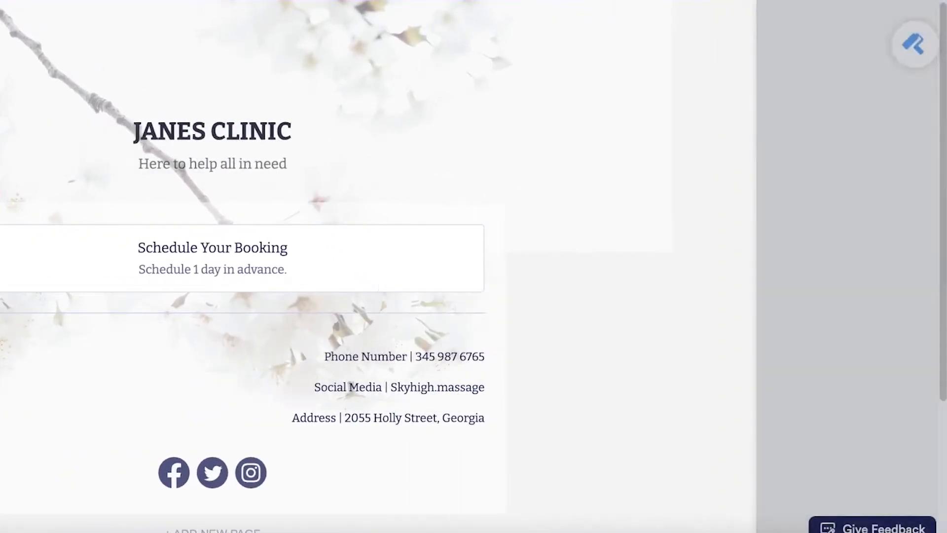
{"action": "scroll", "coordinate": [109, 225], "scroll_direction": "down", "scroll_amount": 5}
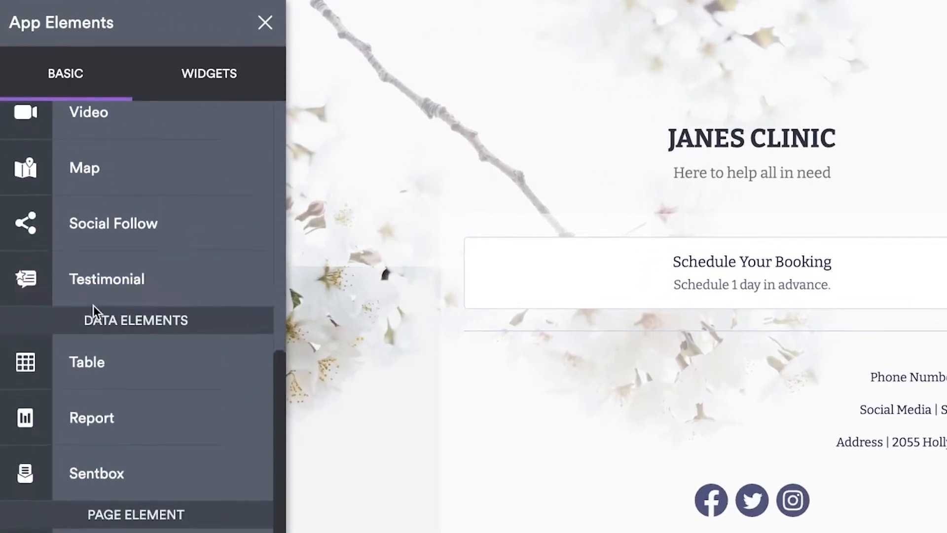
{"action": "left_click_drag", "start_coordinate": [139, 217], "coordinate": [608, 372]}
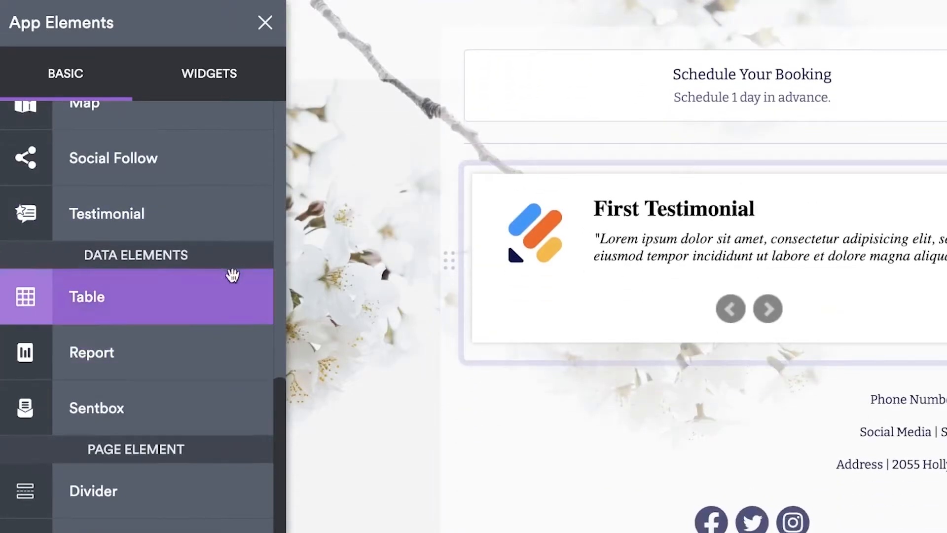
- Try an image upload widget between the Schedule Your Booking button and the divider, and delete it
{"action": "scroll", "coordinate": [143, 352], "scroll_direction": "up", "scroll_amount": 10}
{"action": "scroll", "coordinate": [145, 351], "scroll_direction": "down", "scroll_amount": 3}
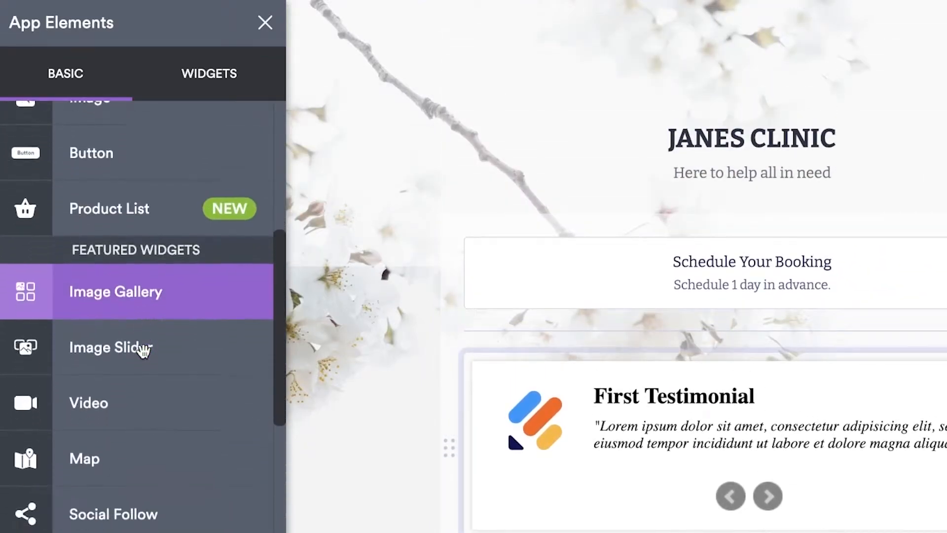
{"action": "left_click_drag", "start_coordinate": [143, 275], "coordinate": [613, 371]}
{"action": "scroll", "coordinate": [612, 373], "scroll_direction": "down", "scroll_amount": 10}
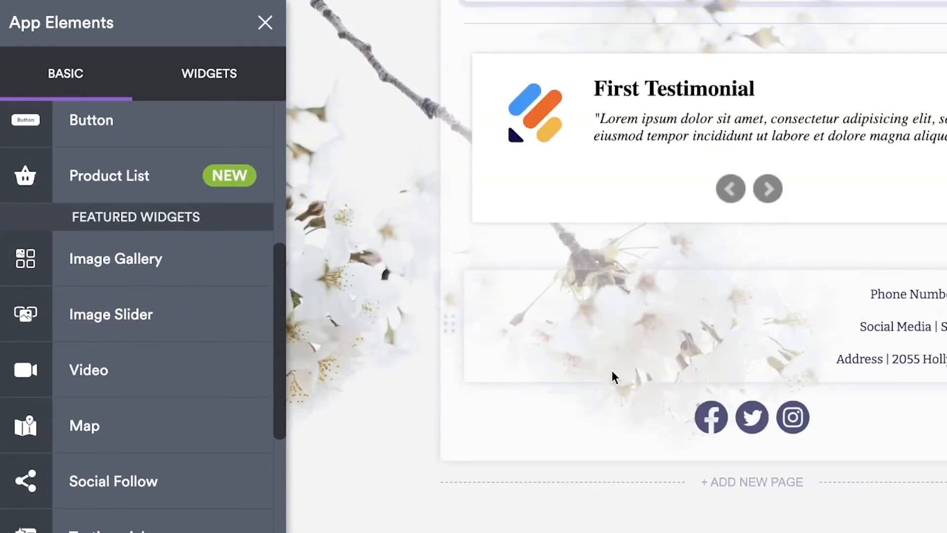
{"action": "scroll", "coordinate": [613, 316], "scroll_direction": "up", "scroll_amount": 4}
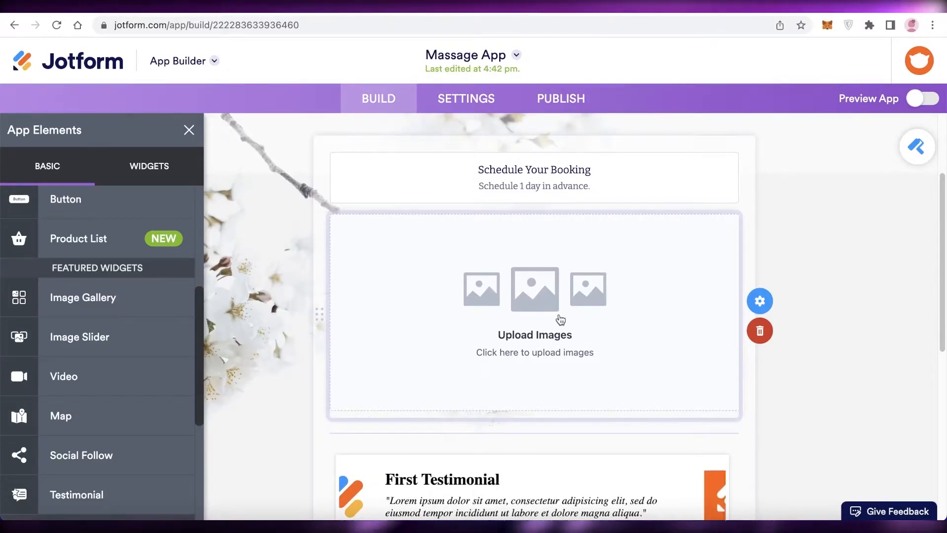
{"action": "left_click", "coordinate": [777, 330]}
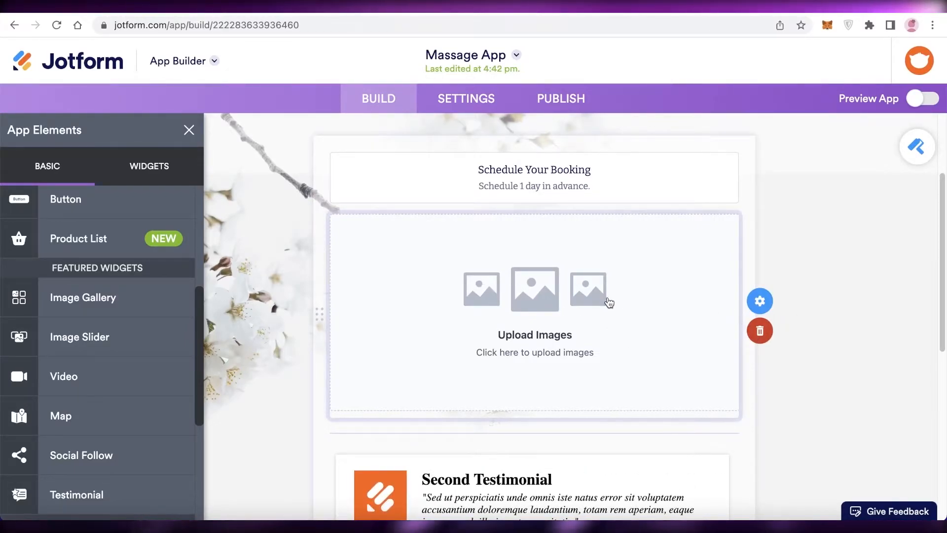
- Look through the basic app elements and the list of available widgets
{"action": "scroll", "coordinate": [64, 336], "scroll_direction": "up", "scroll_amount": 3}
{"action": "scroll", "coordinate": [64, 404], "scroll_direction": "up", "scroll_amount": 2}
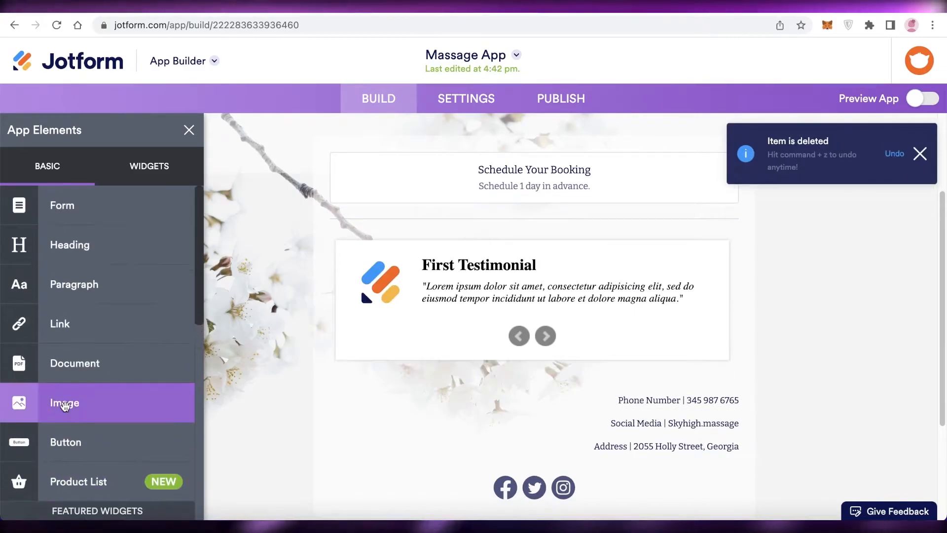
{"action": "scroll", "coordinate": [592, 271], "scroll_direction": "up", "scroll_amount": 3}
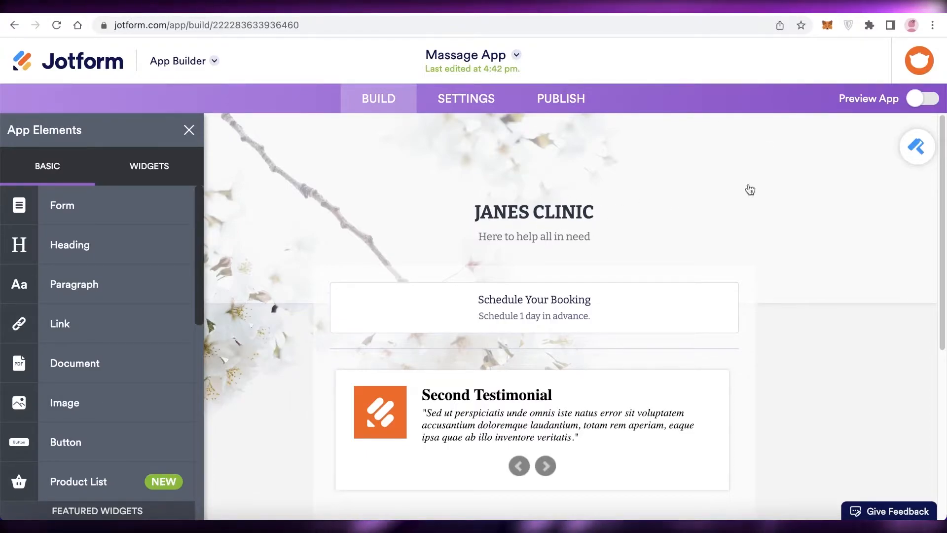
{"action": "scroll", "coordinate": [482, 250], "scroll_direction": "down", "scroll_amount": 5}
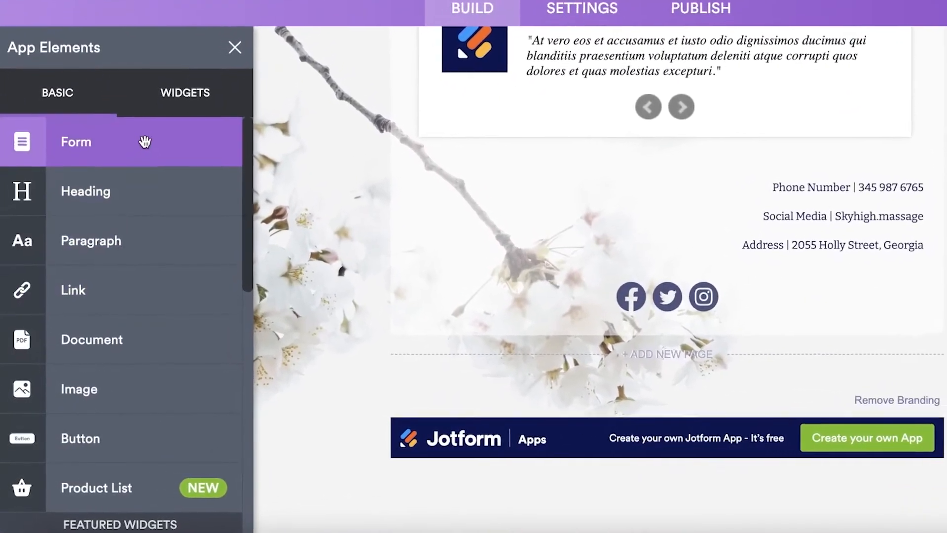
{"action": "left_click", "coordinate": [143, 143]}
{"action": "left_click", "coordinate": [163, 111]}
{"action": "left_click", "coordinate": [185, 94]}
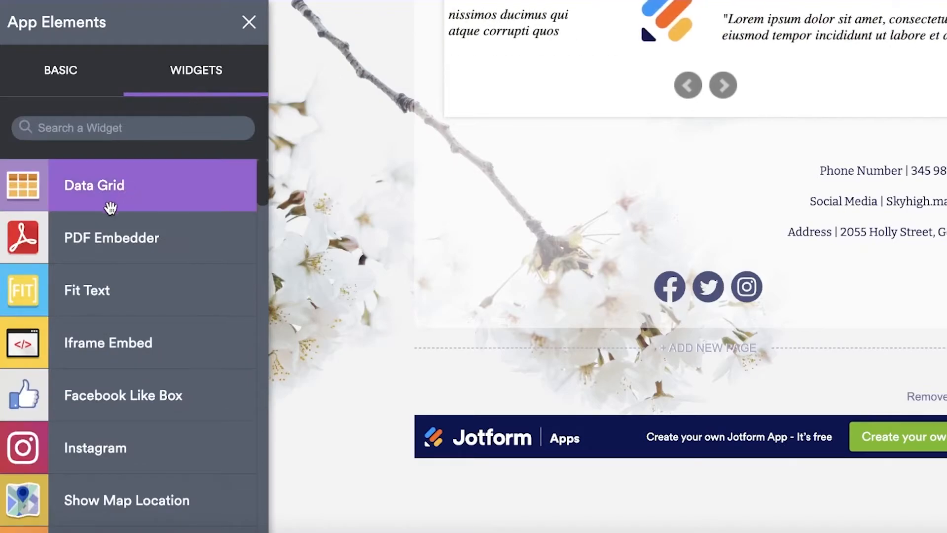
{"action": "scroll", "coordinate": [96, 298], "scroll_direction": "down", "scroll_amount": 3}
{"action": "scroll", "coordinate": [124, 293], "scroll_direction": "down", "scroll_amount": 4}
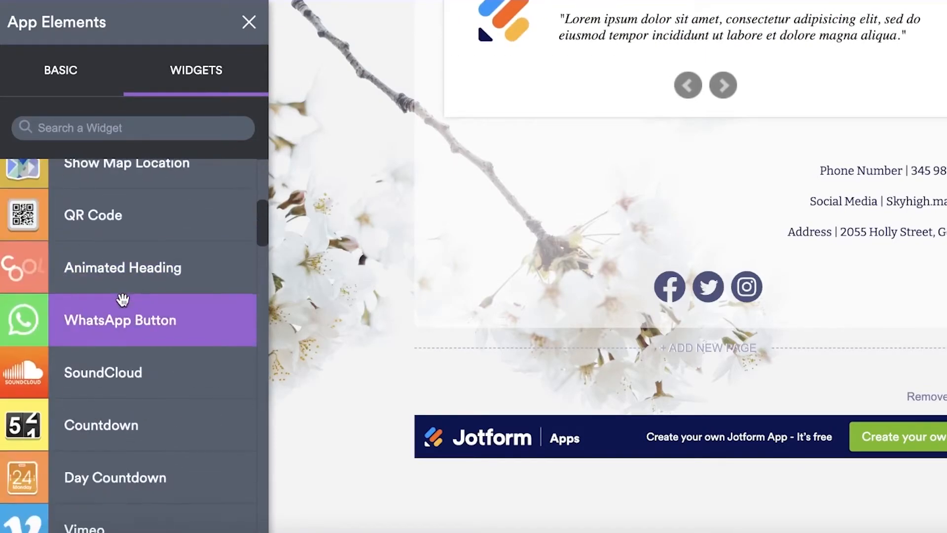
{"action": "scroll", "coordinate": [74, 353], "scroll_direction": "down", "scroll_amount": 12}
{"action": "scroll", "coordinate": [106, 354], "scroll_direction": "down", "scroll_amount": 12}
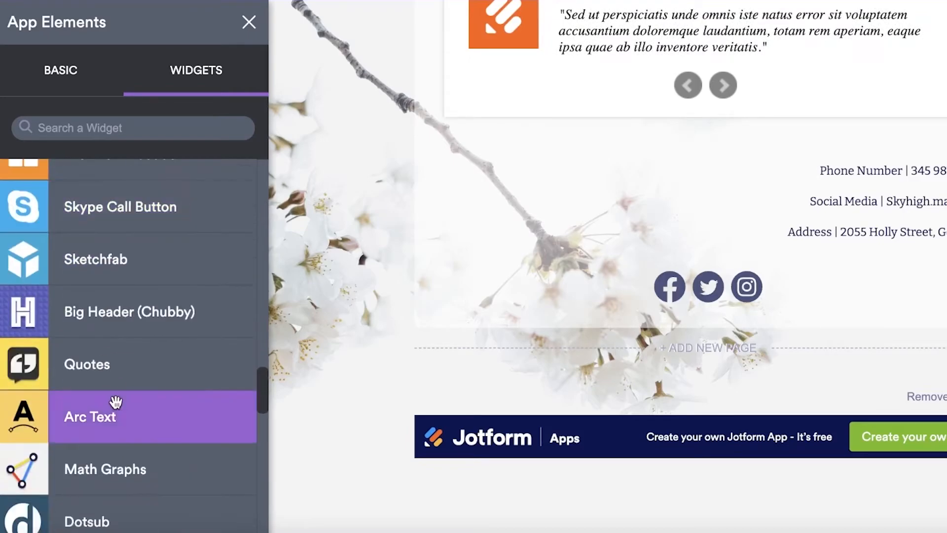
{"action": "scroll", "coordinate": [115, 400], "scroll_direction": "down", "scroll_amount": 3}
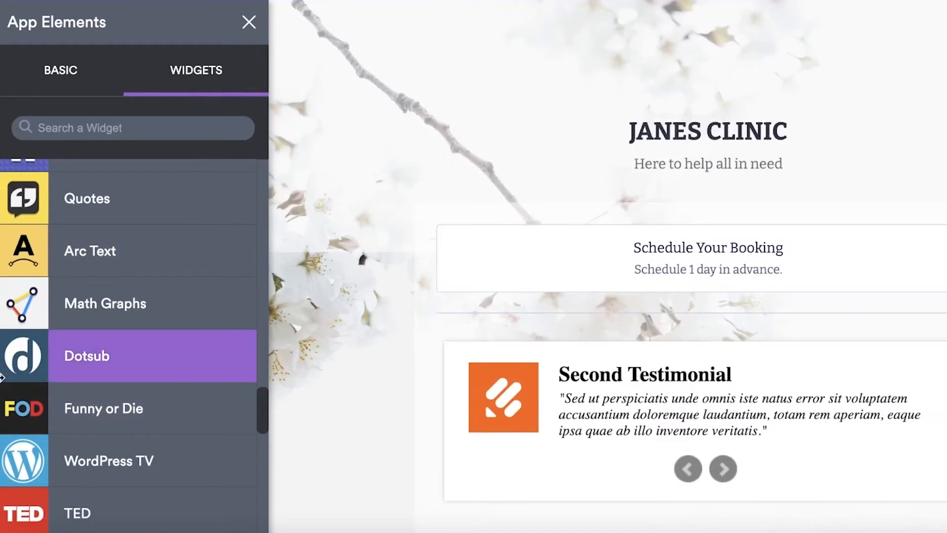
{"action": "scroll", "coordinate": [22, 180], "scroll_direction": "up", "scroll_amount": 15}
{"action": "left_click", "coordinate": [74, 71]}
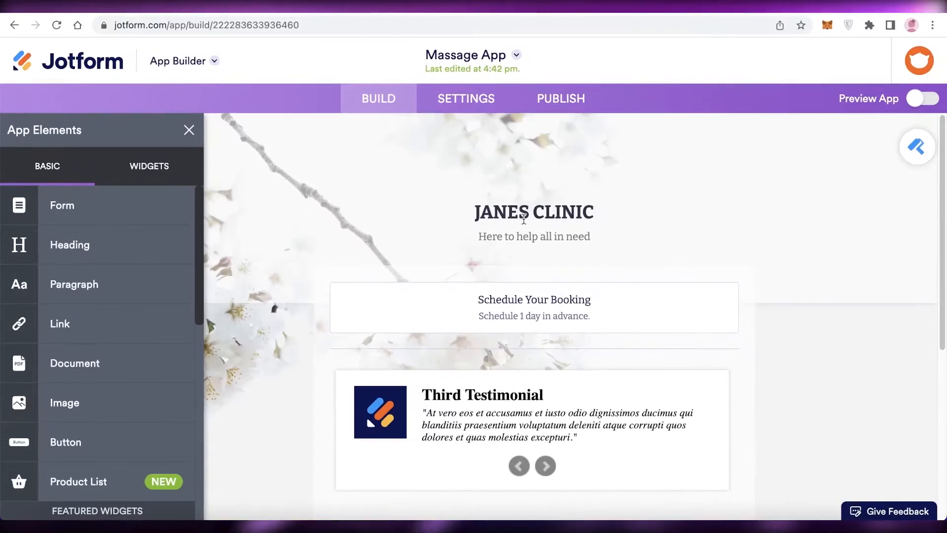
- Rename the app as Janes Clinic in its name and icon settings and check the home screen preview
{"action": "left_click", "coordinate": [468, 99]}
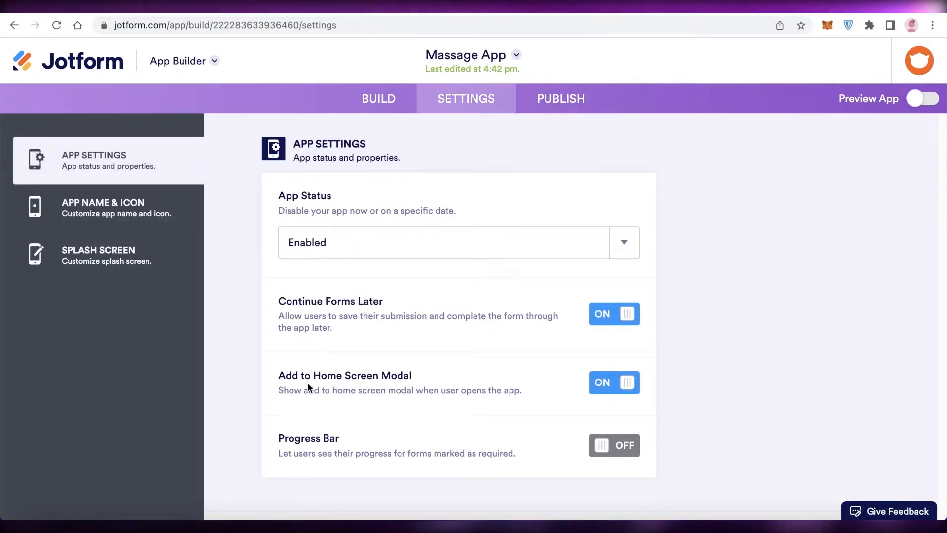
{"action": "left_click", "coordinate": [178, 208]}
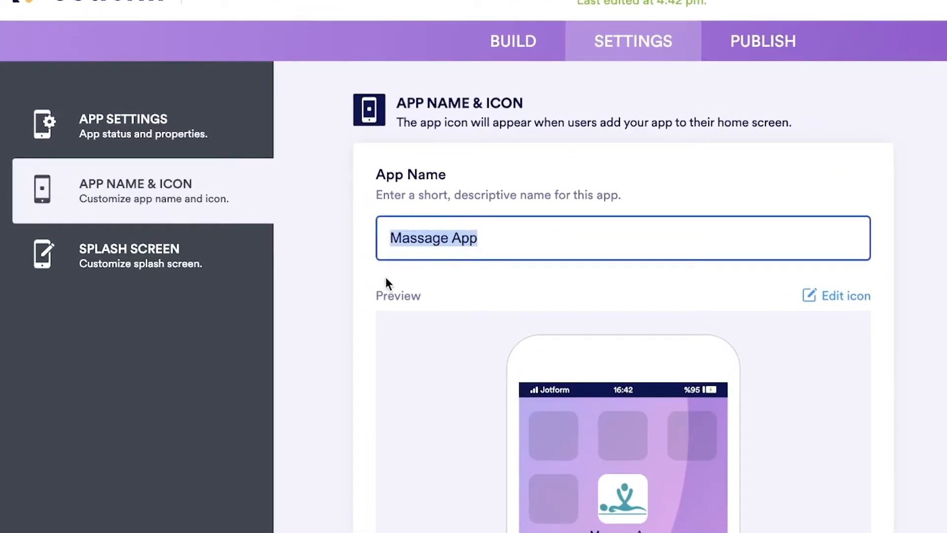
{"action": "key", "text": "BackSpace"}
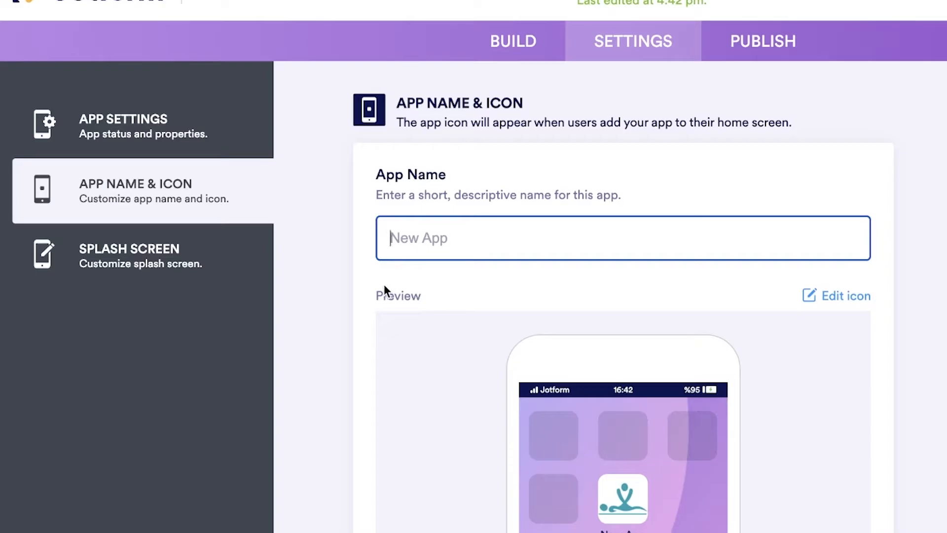
{"action": "type", "text": "Janes Clinic"}
{"action": "scroll", "coordinate": [623, 362], "scroll_direction": "down", "scroll_amount": 4}
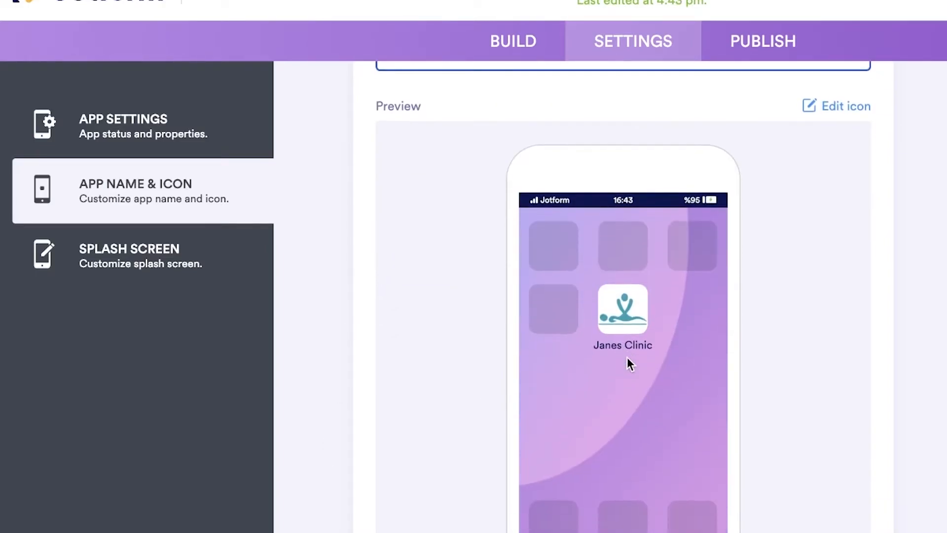
{"action": "scroll", "coordinate": [626, 357], "scroll_direction": "up", "scroll_amount": 3}
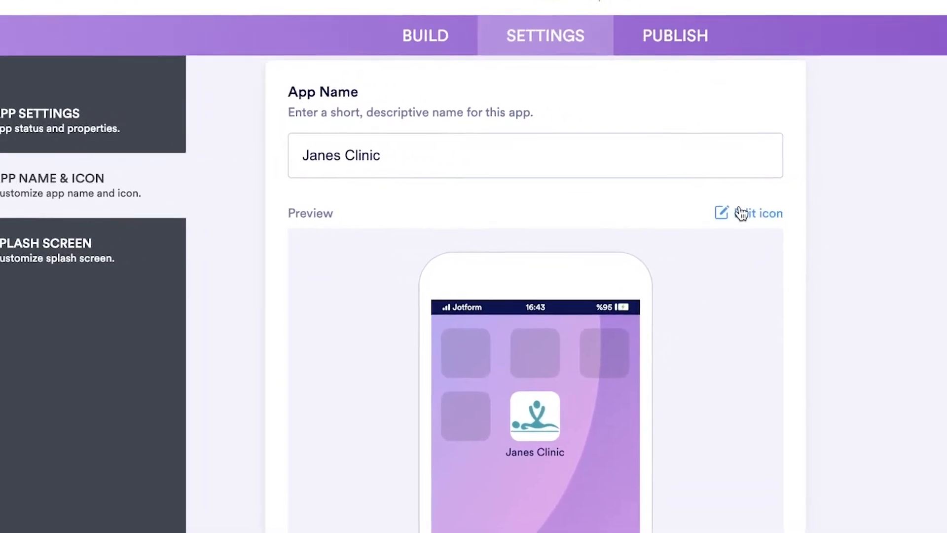
- Open the app icon for editing and switch to Canva in a new browser page
{"action": "left_click", "coordinate": [834, 218]}
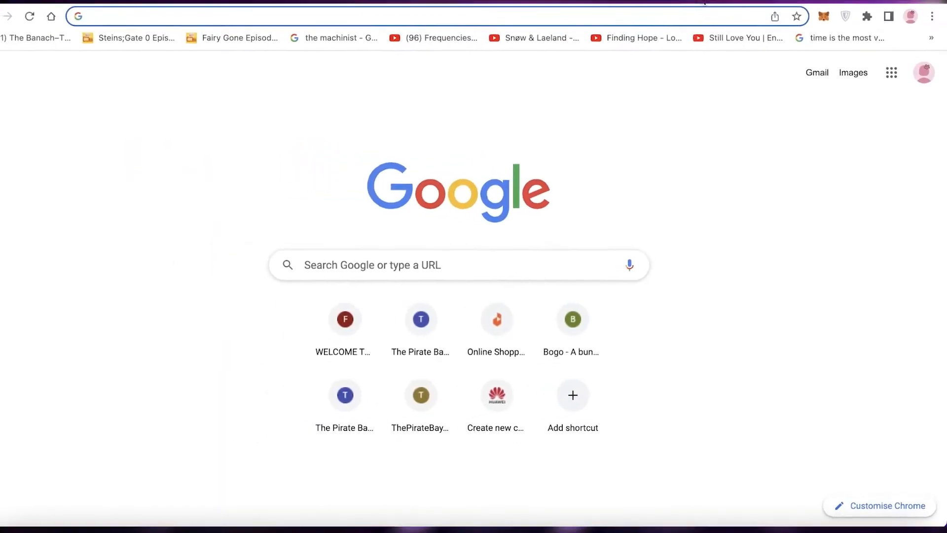
{"action": "type", "text": "canva.com"}
{"action": "key", "text": "Return"}
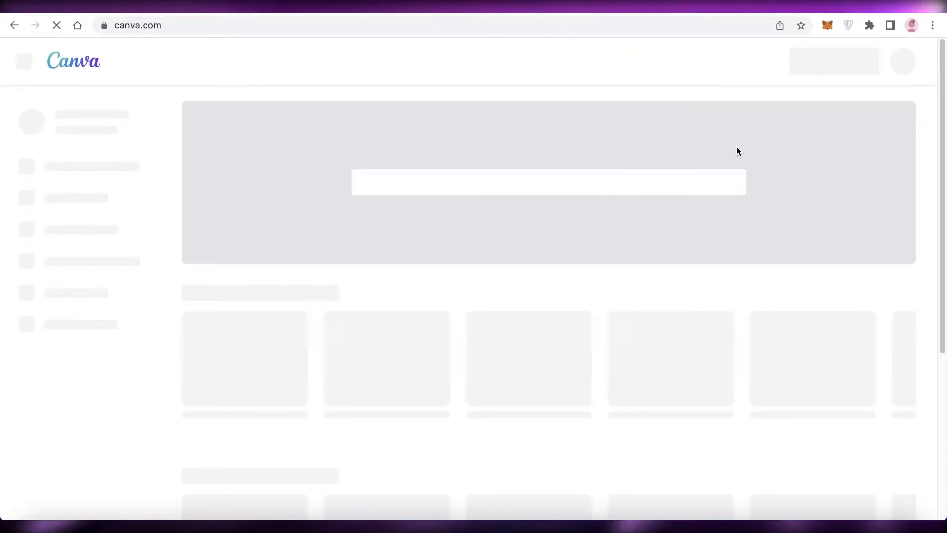
- Search Canva's templates for icon and start a blank Etsy Shop Icon design
{"action": "left_click", "coordinate": [591, 180]}
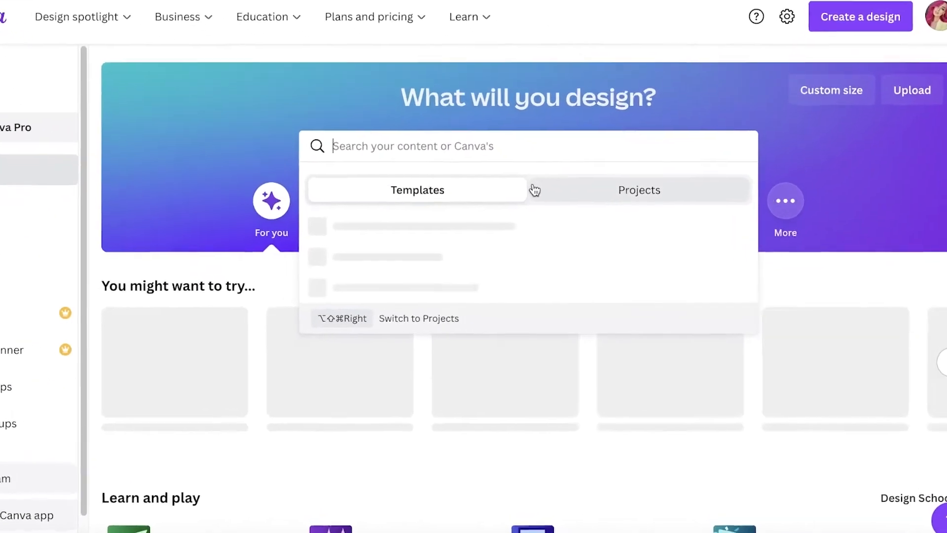
{"action": "type", "text": "icon"}
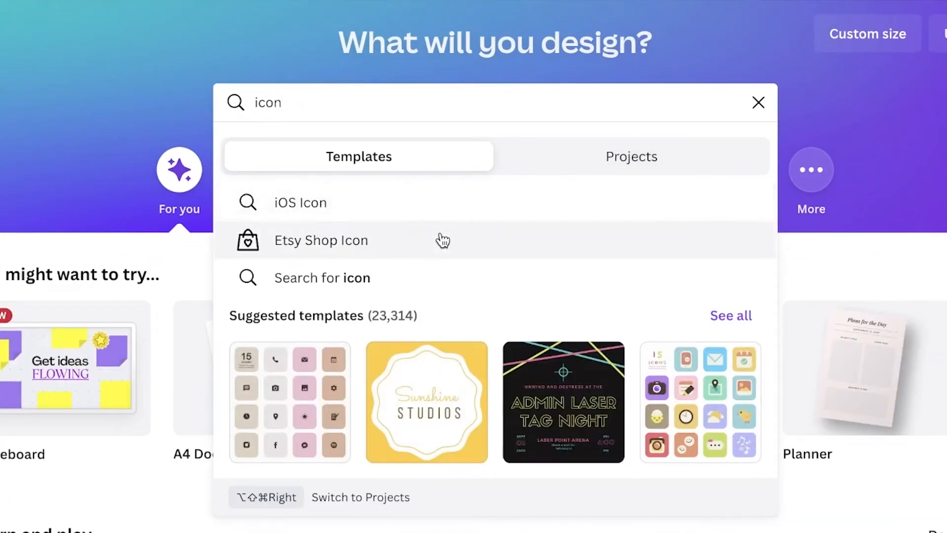
{"action": "key", "text": "Escape"}
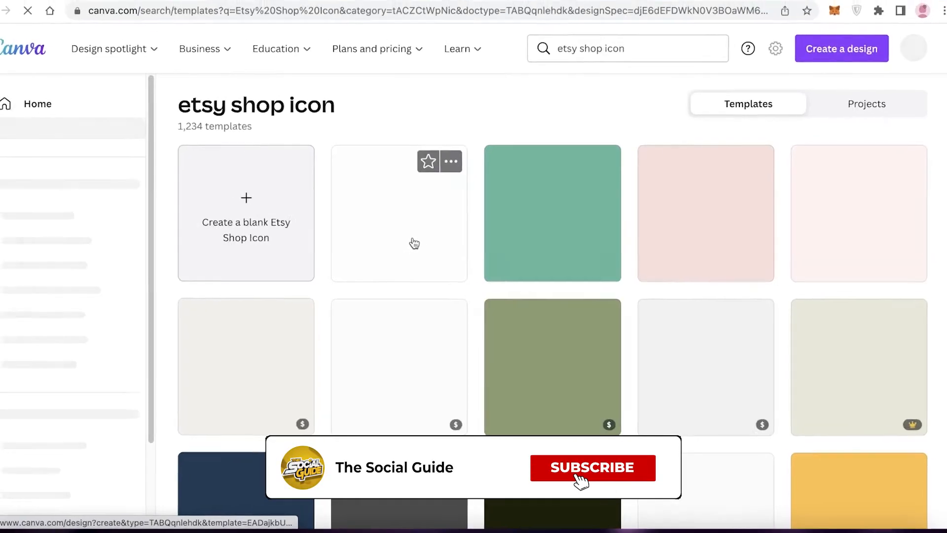
{"action": "left_click", "coordinate": [414, 243]}
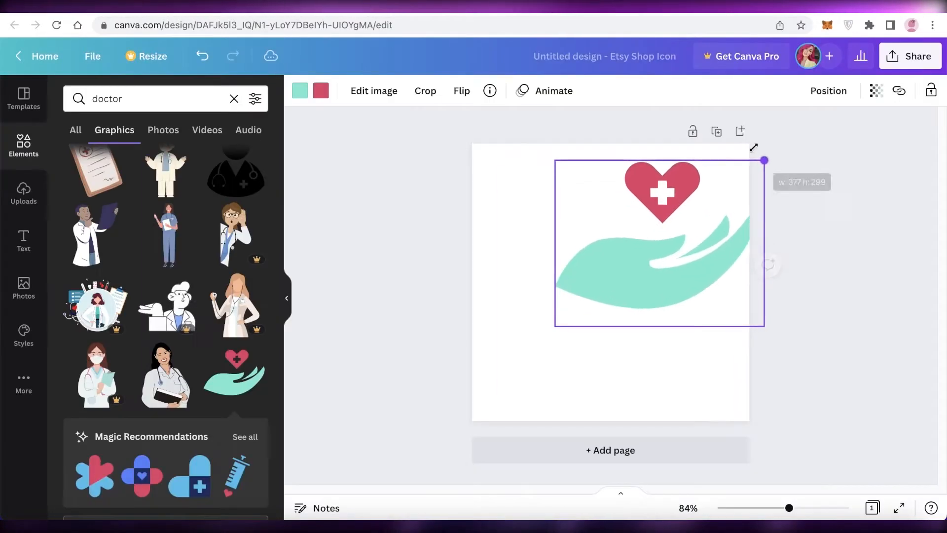
- Place the heart-over-hand graphic from the doctor search on the canvas and download the design as a PNG
{"action": "left_click_drag", "start_coordinate": [753, 147], "coordinate": [758, 142]}
{"action": "left_click_drag", "start_coordinate": [629, 270], "coordinate": [560, 331]}
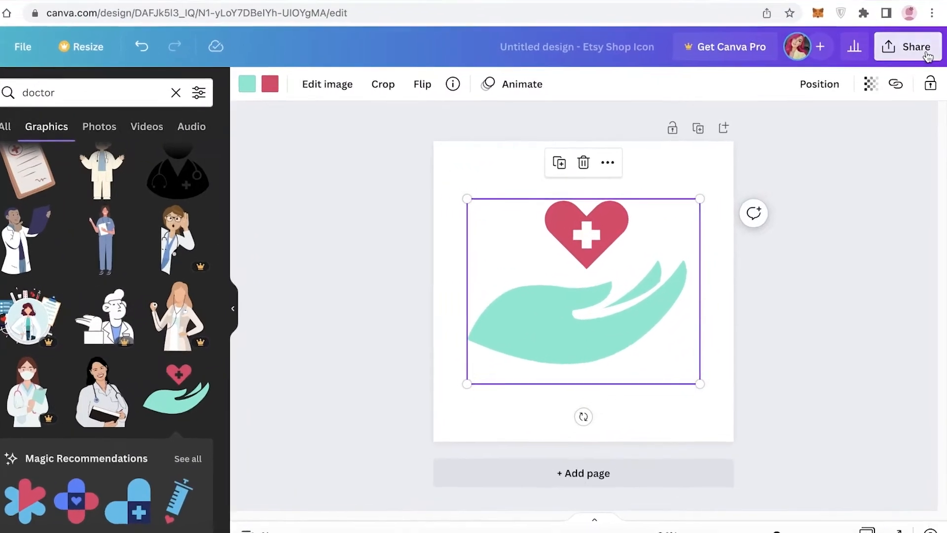
{"action": "left_click", "coordinate": [927, 56]}
{"action": "left_click", "coordinate": [710, 389]}
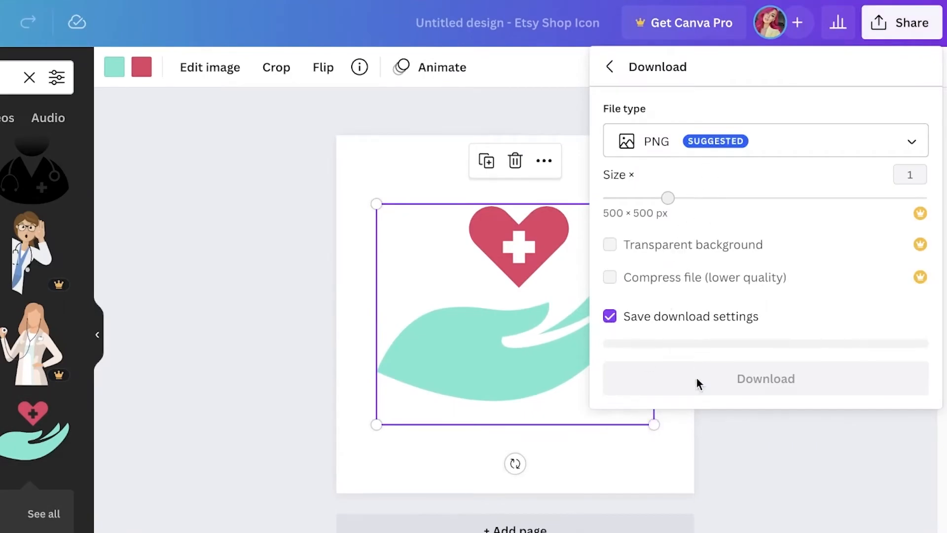
{"action": "left_click", "coordinate": [659, 386]}
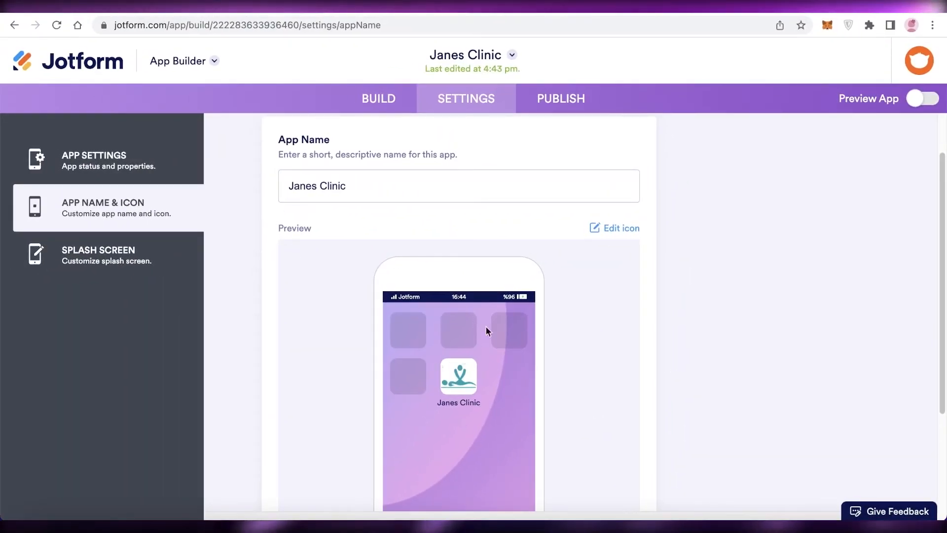
- In Jotform, replace the app icon image with Untitled design (12).png from Downloads and check the home screen preview
{"action": "left_click", "coordinate": [607, 227]}
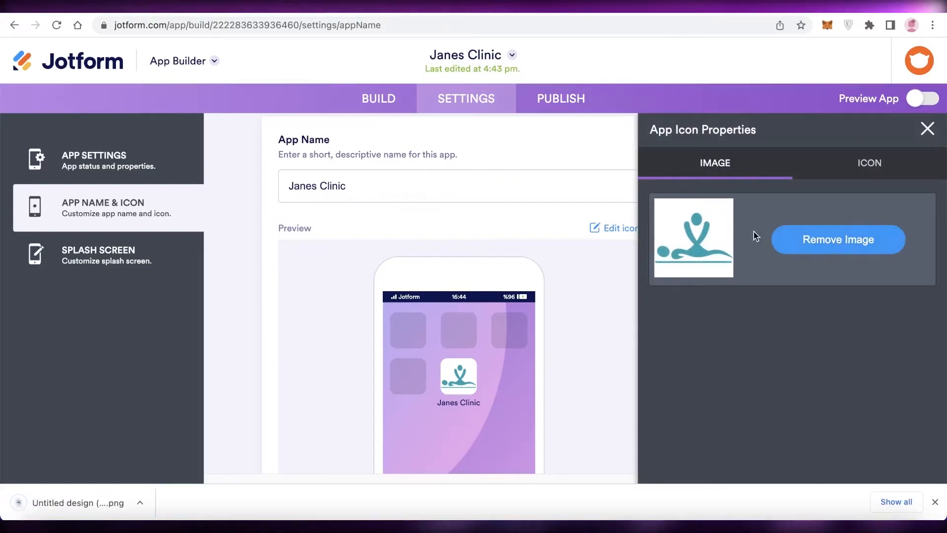
{"action": "left_click", "coordinate": [771, 242]}
{"action": "left_click", "coordinate": [754, 289]}
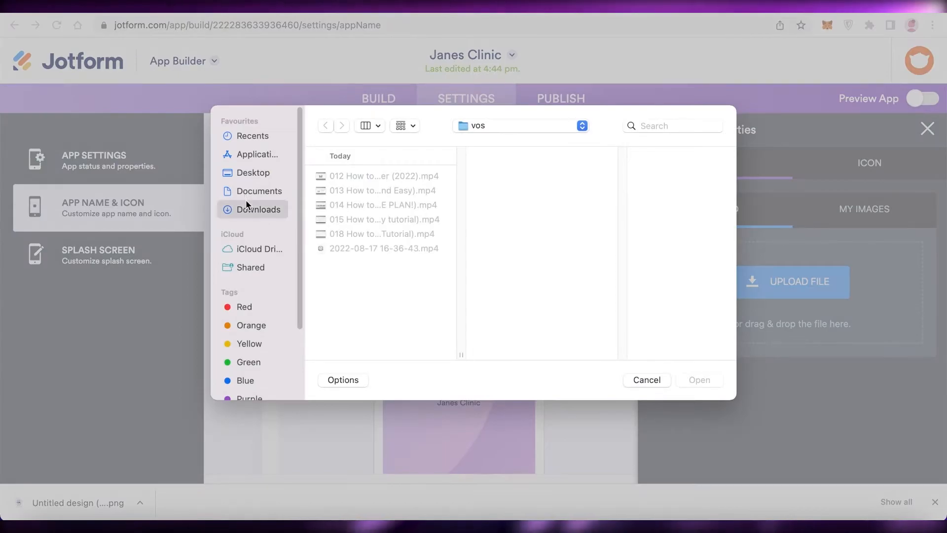
{"action": "left_click", "coordinate": [256, 209]}
{"action": "left_click", "coordinate": [375, 205]}
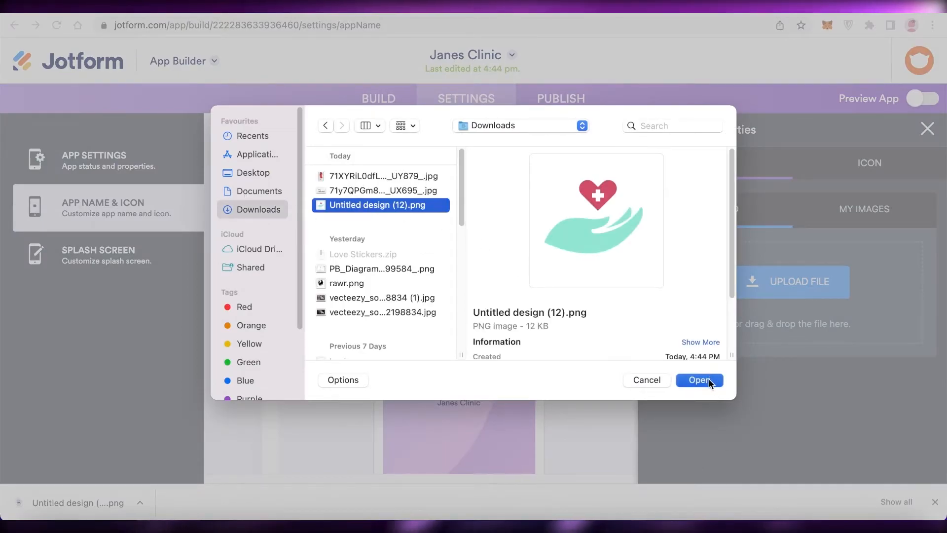
{"action": "left_click", "coordinate": [700, 380]}
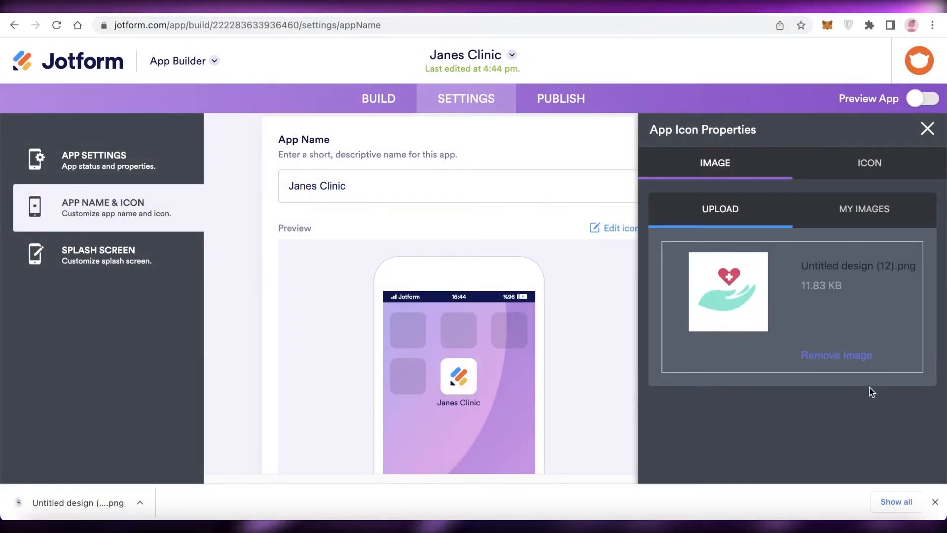
{"action": "left_click", "coordinate": [516, 443]}
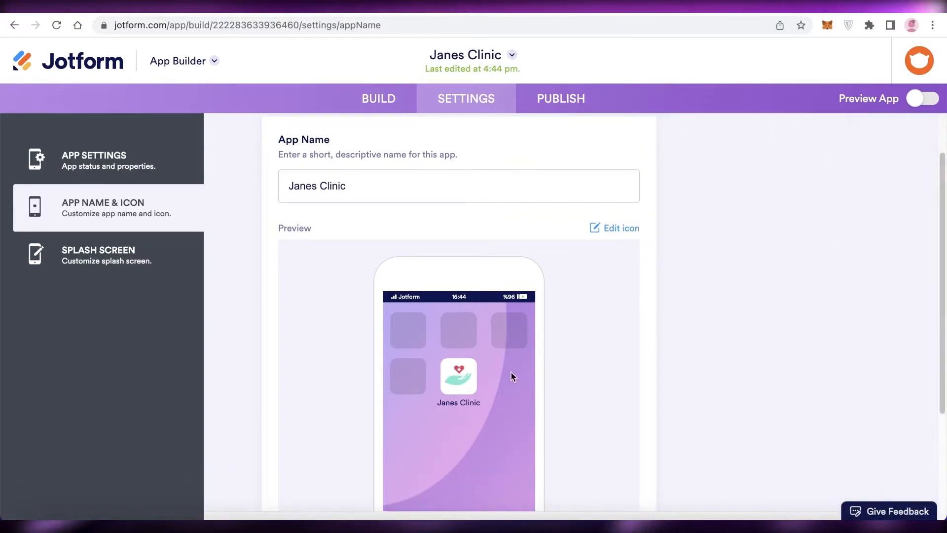
{"action": "scroll", "coordinate": [516, 362], "scroll_direction": "down", "scroll_amount": 3}
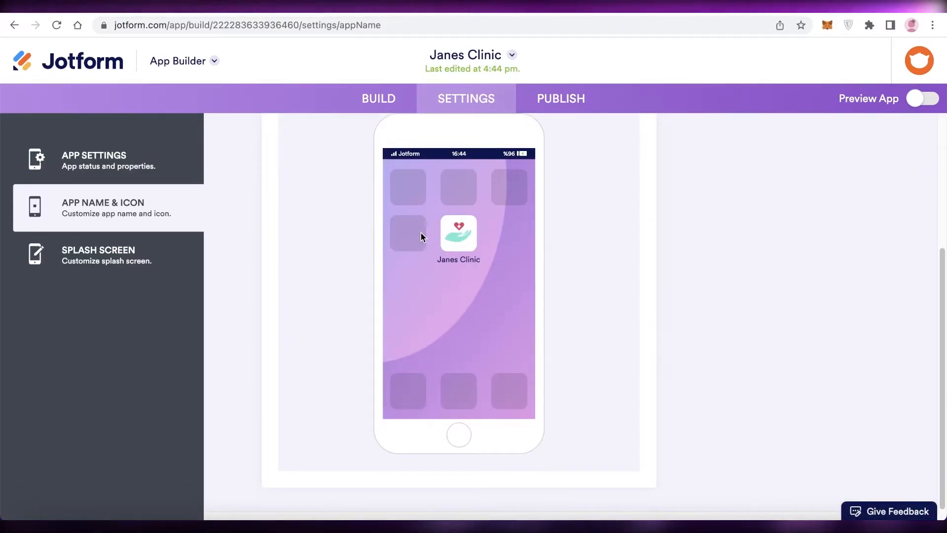
{"action": "scroll", "coordinate": [465, 242], "scroll_direction": "up", "scroll_amount": 3}
{"action": "scroll", "coordinate": [465, 241], "scroll_direction": "down", "scroll_amount": 3}
- Sign up for Jotform with a Google account to publish the app, agreeing to the terms and privacy policy
{"action": "left_click", "coordinate": [554, 101]}
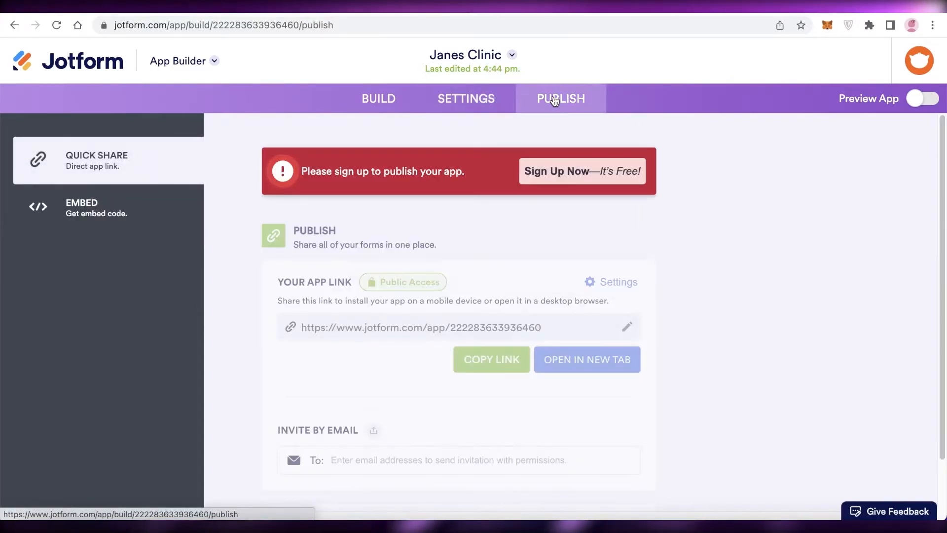
{"action": "left_click", "coordinate": [555, 172]}
{"action": "left_click", "coordinate": [440, 262]}
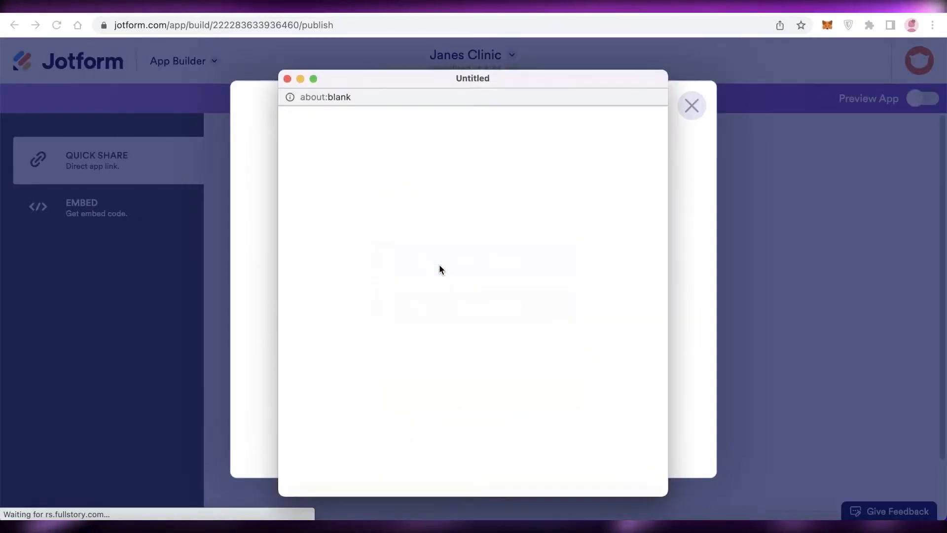
{"action": "left_click", "coordinate": [420, 263]}
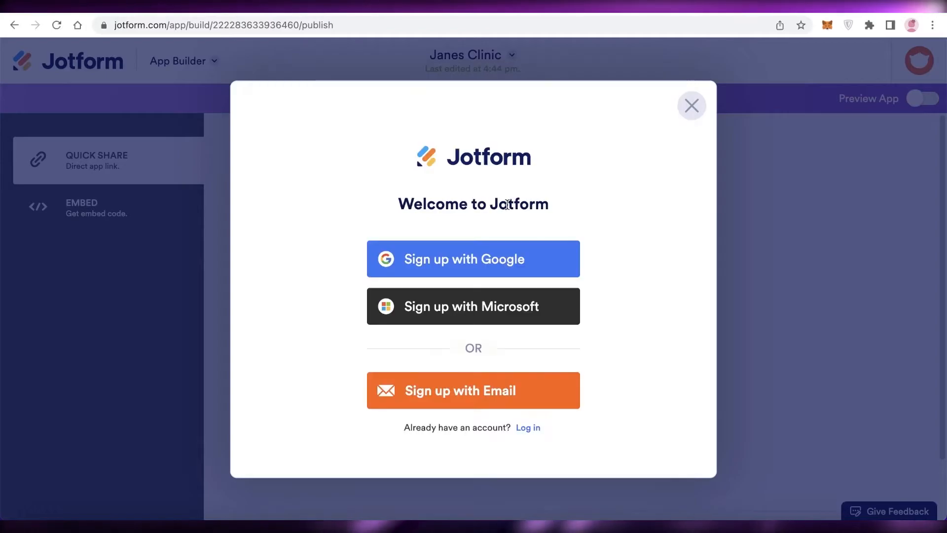
{"action": "left_click", "coordinate": [471, 252]}
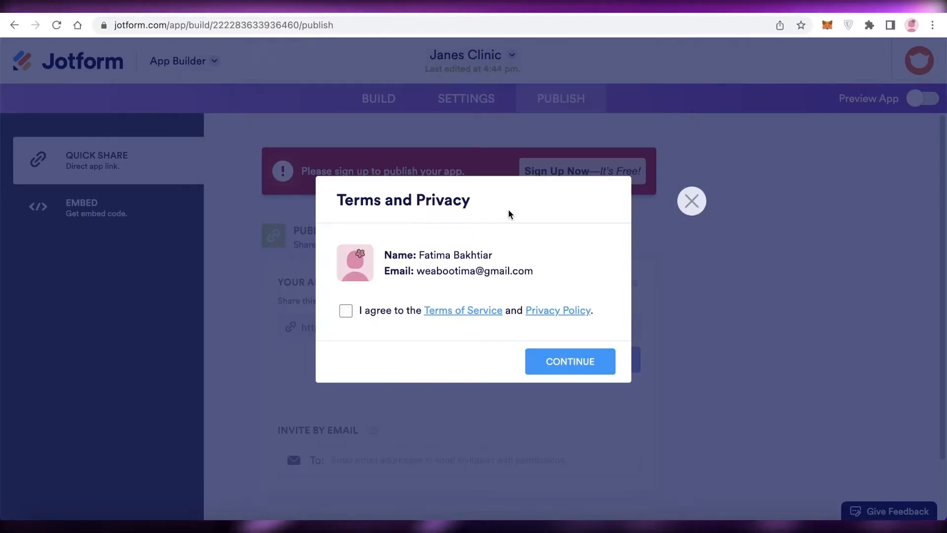
{"action": "left_click", "coordinate": [571, 362]}
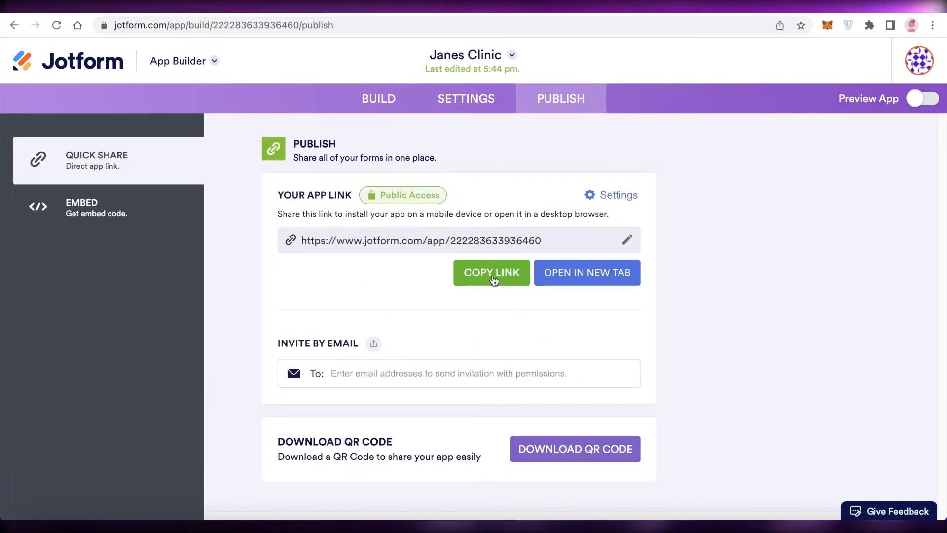
- Open the published app in a new browser page and look over its booking button, testimonials and contact details
{"action": "left_click", "coordinate": [525, 281]}
{"action": "left_click", "coordinate": [567, 272]}
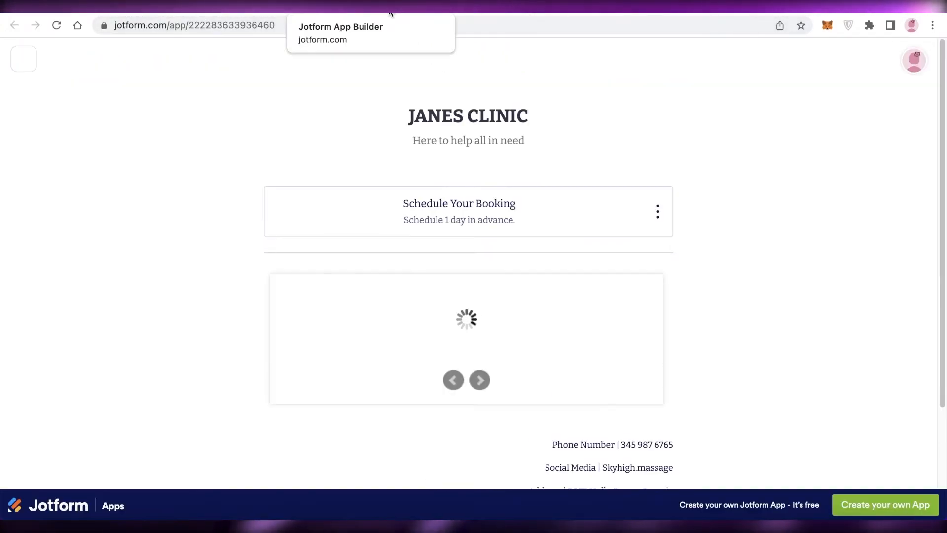
{"action": "scroll", "coordinate": [541, 197], "scroll_direction": "down", "scroll_amount": 3}
{"action": "left_click", "coordinate": [809, 170]}
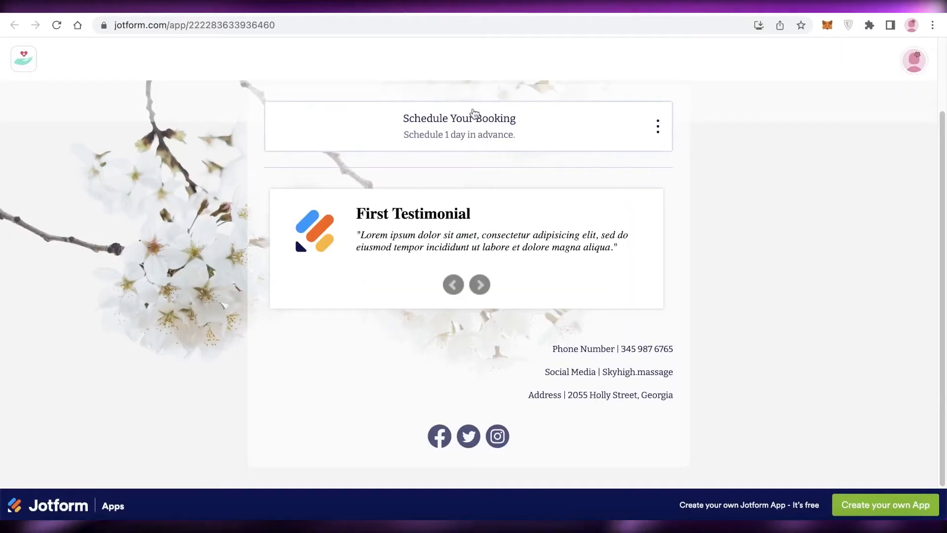
{"action": "scroll", "coordinate": [523, 132], "scroll_direction": "up", "scroll_amount": 3}
- Back in the app builder, try Company and Private Access for the app link, and set Public Access with registration required
{"action": "left_click", "coordinate": [345, 8]}
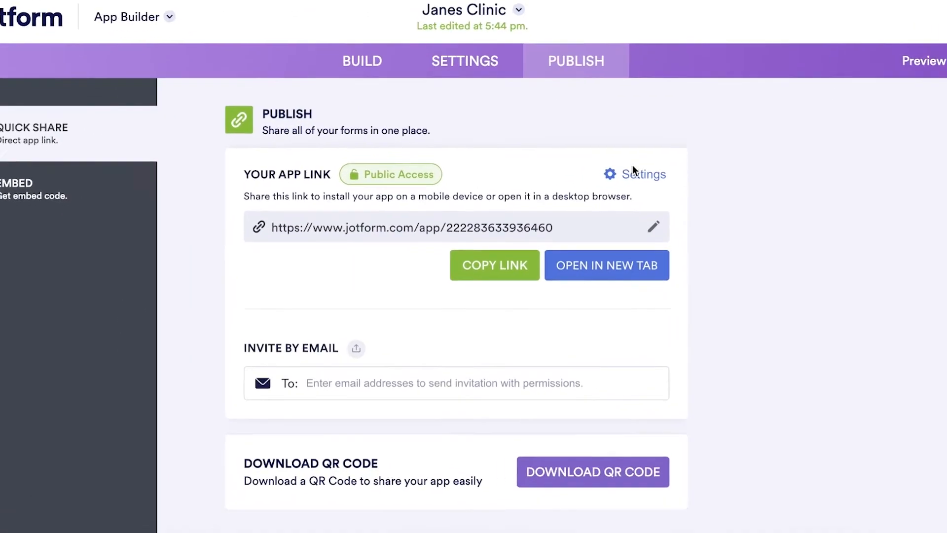
{"action": "left_click", "coordinate": [626, 195]}
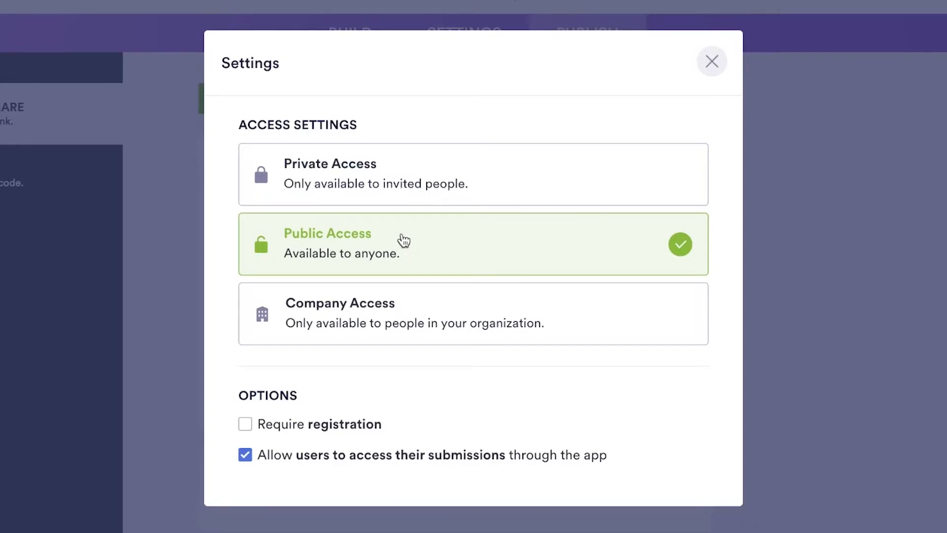
{"action": "left_click", "coordinate": [368, 305]}
{"action": "left_click", "coordinate": [377, 181]}
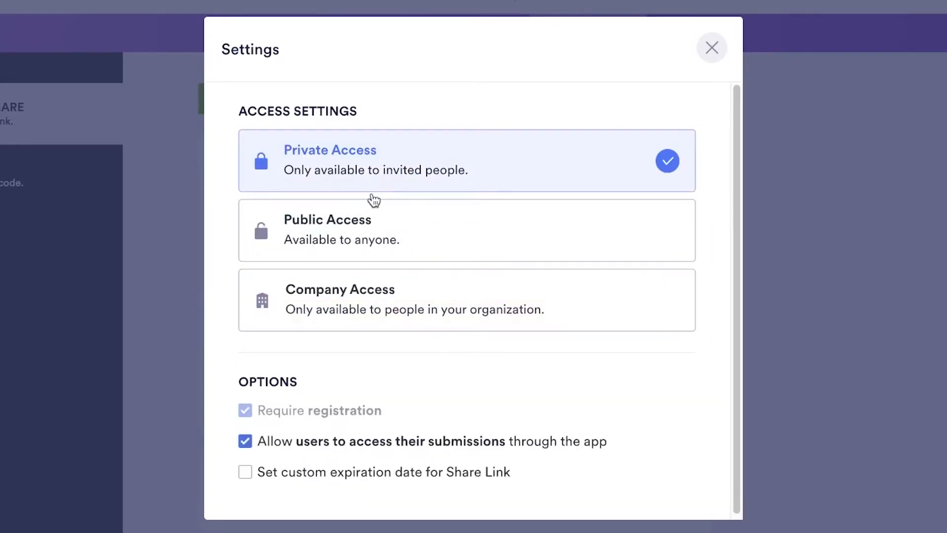
{"action": "left_click", "coordinate": [372, 244]}
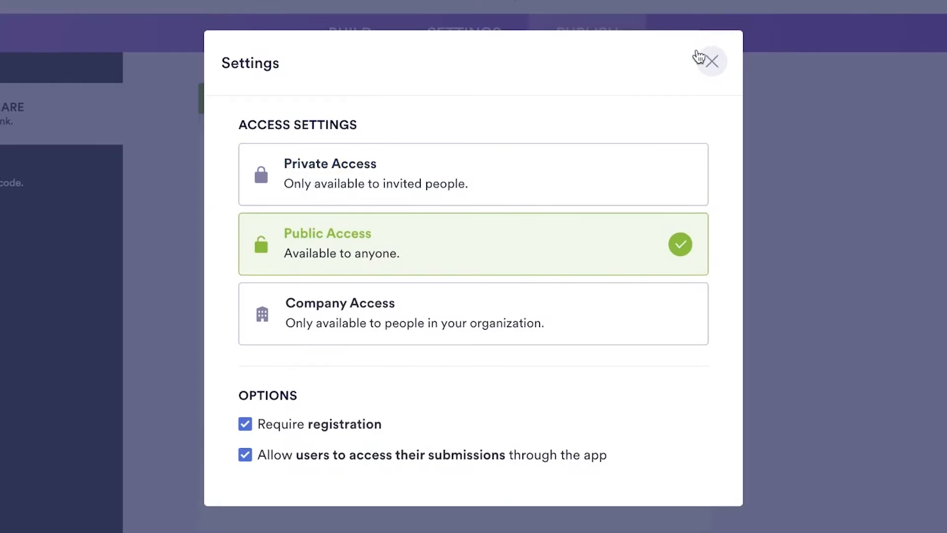
{"action": "left_click", "coordinate": [710, 60]}
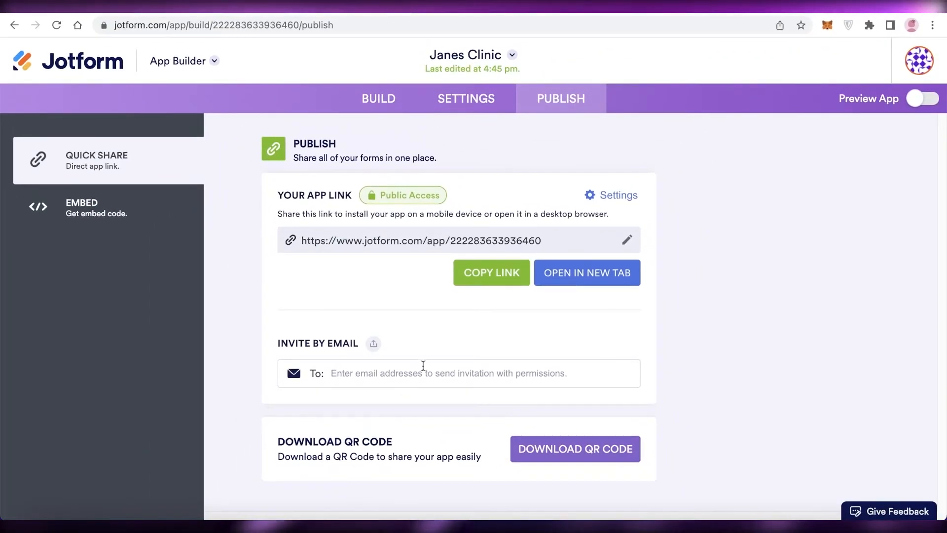
{"action": "left_click", "coordinate": [148, 163]}
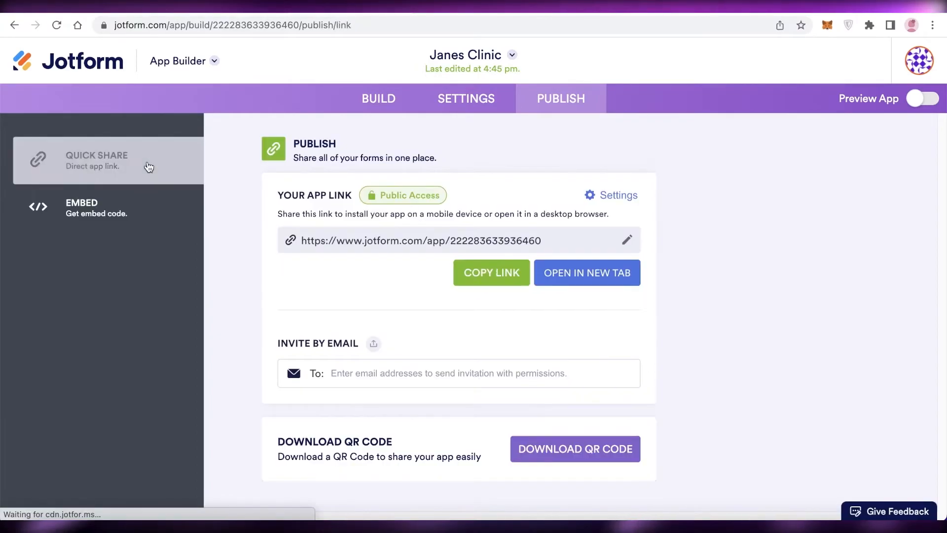